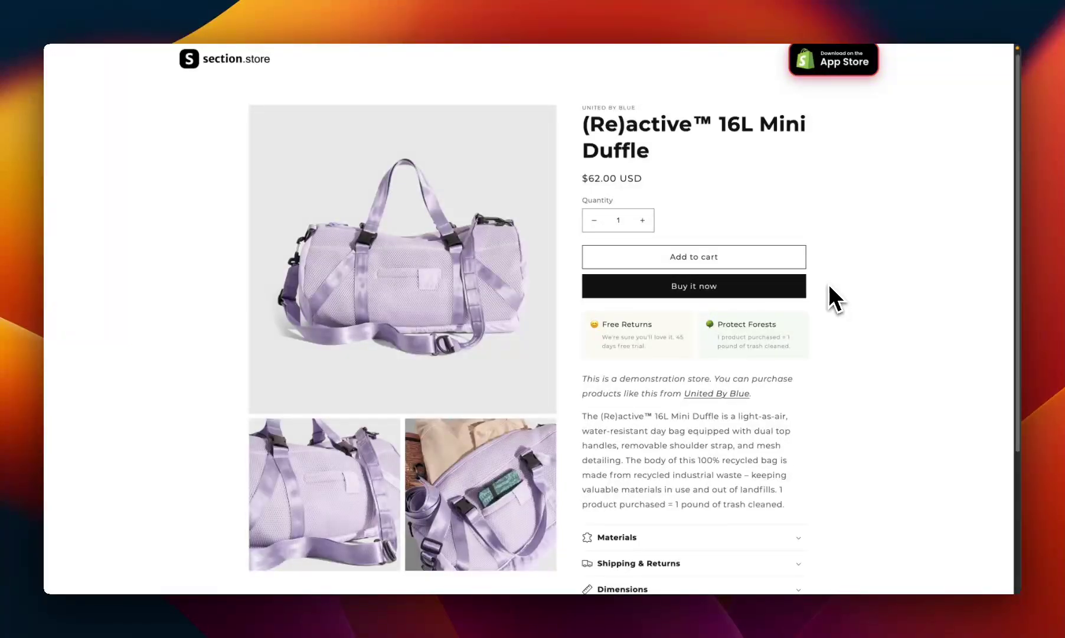
- Scroll down the duffle product page to view its trust badges
{"action": "scroll", "coordinate": [830, 287], "scroll_direction": "down", "scroll_amount": 1}
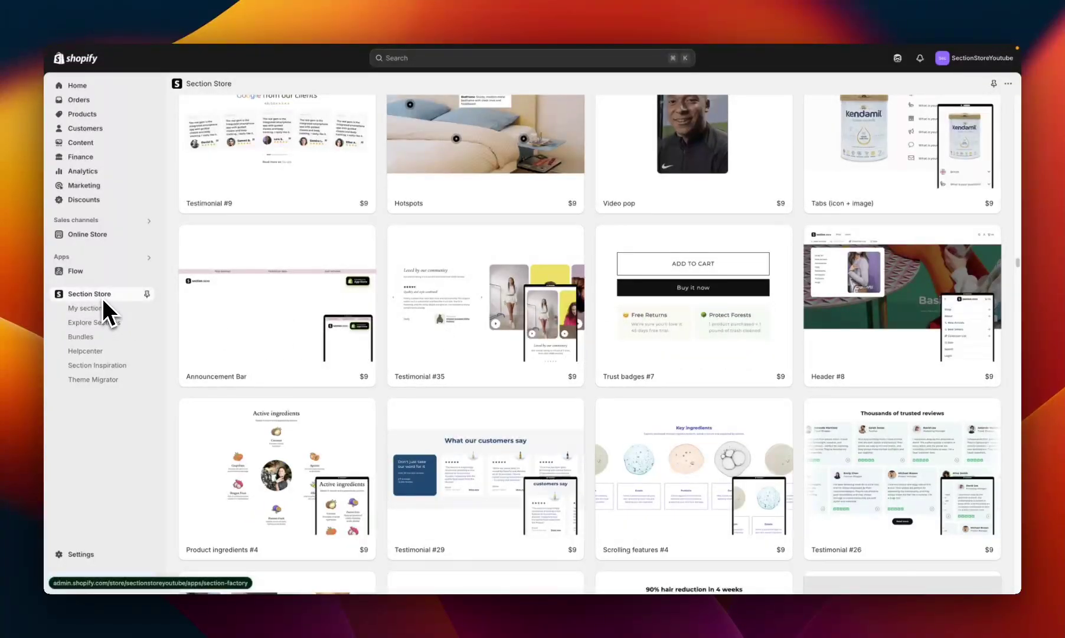
{"action": "mouse_move", "coordinate": [384, 307]}
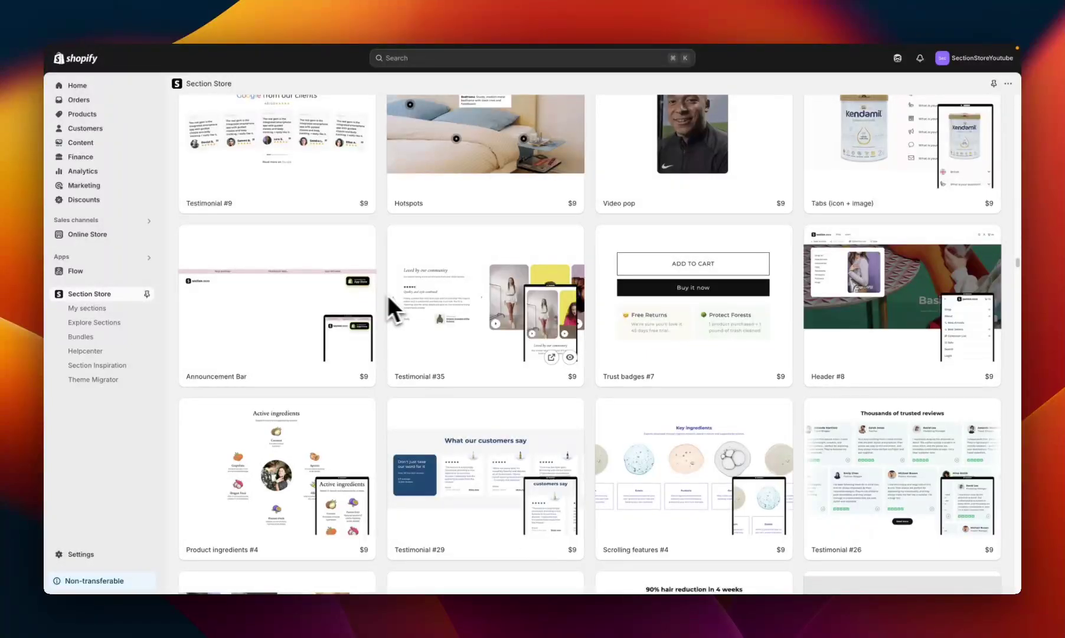
{"action": "mouse_move", "coordinate": [707, 330]}
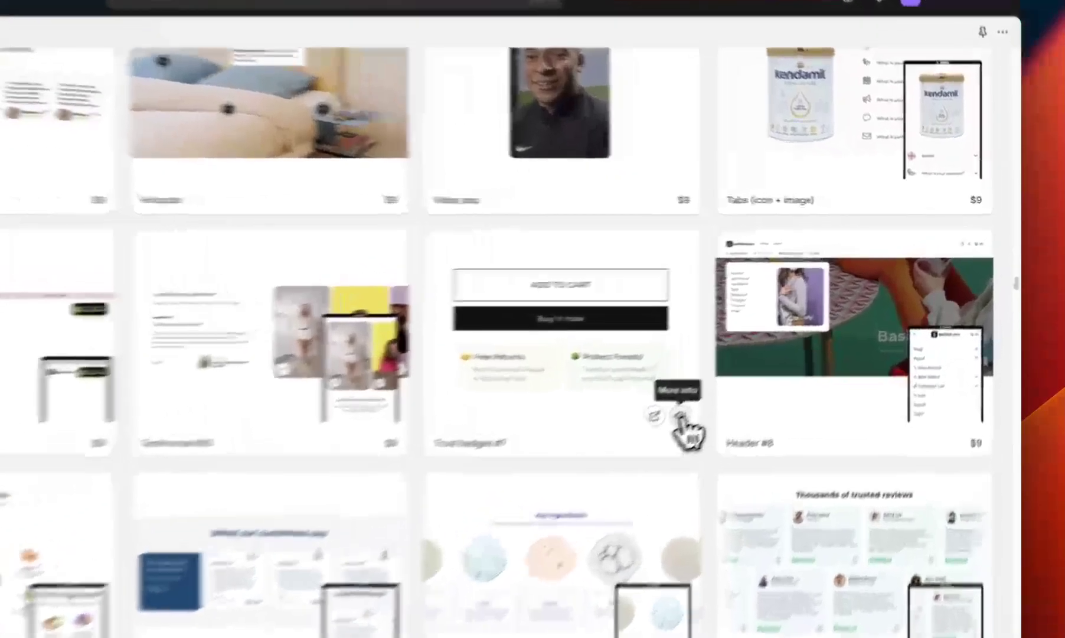
- Open the Trust badges #7 details and highlight its $9 price and never-recurring charge note
{"action": "left_click", "coordinate": [779, 358]}
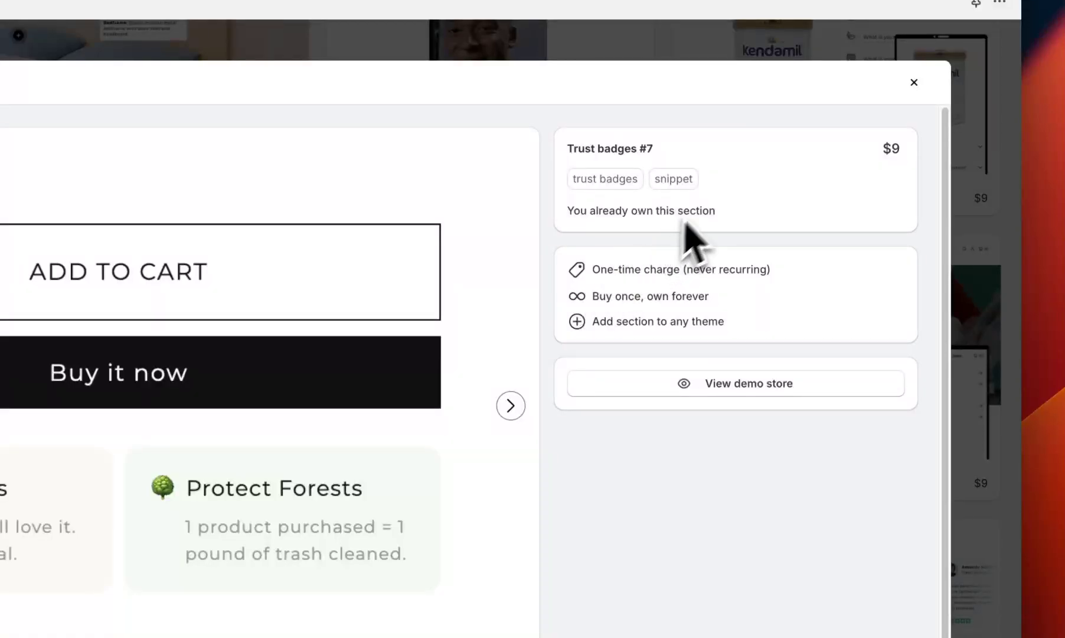
{"action": "double_click", "coordinate": [902, 143]}
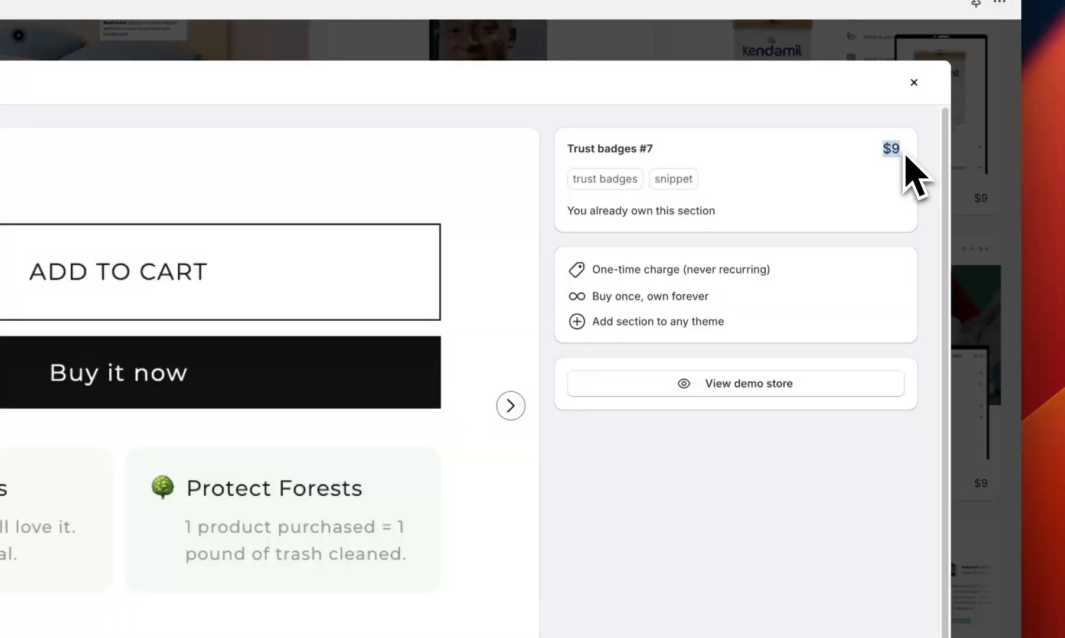
{"action": "left_click", "coordinate": [914, 160]}
{"action": "left_click_drag", "start_coordinate": [688, 274], "coordinate": [766, 276]}
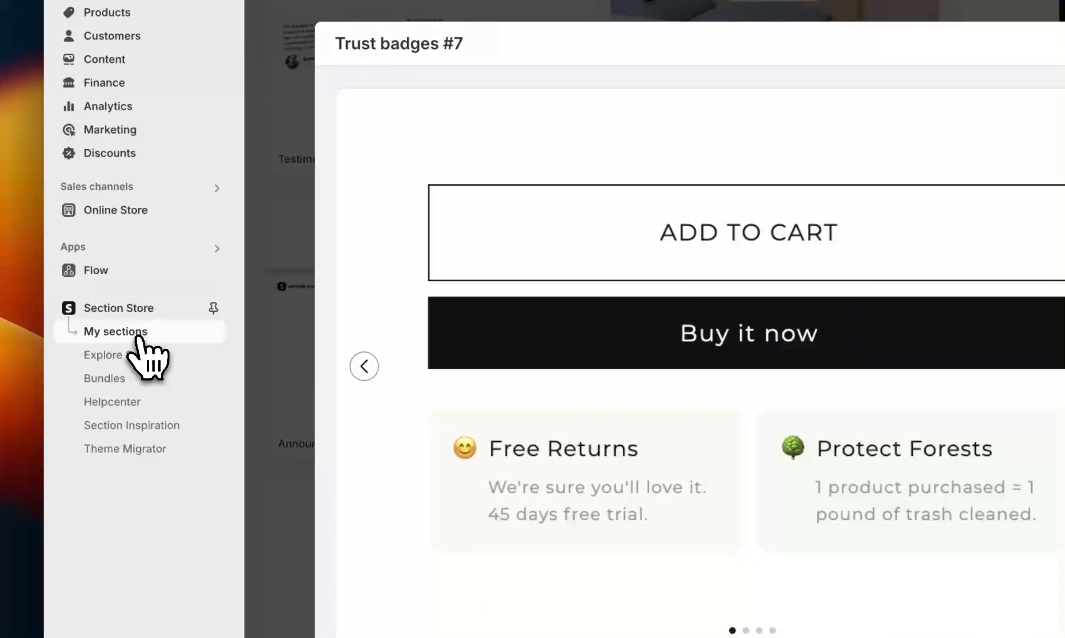
- Add Trust badges #7 from My sections to the last theme
{"action": "left_click", "coordinate": [140, 337]}
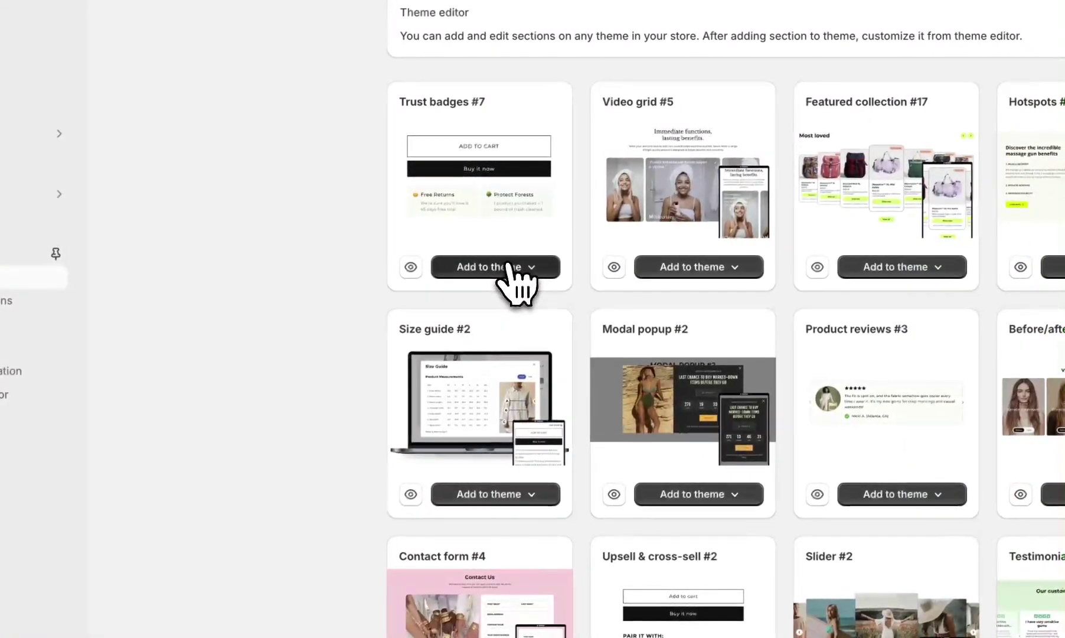
{"action": "left_click", "coordinate": [514, 269]}
{"action": "left_click", "coordinate": [490, 413]}
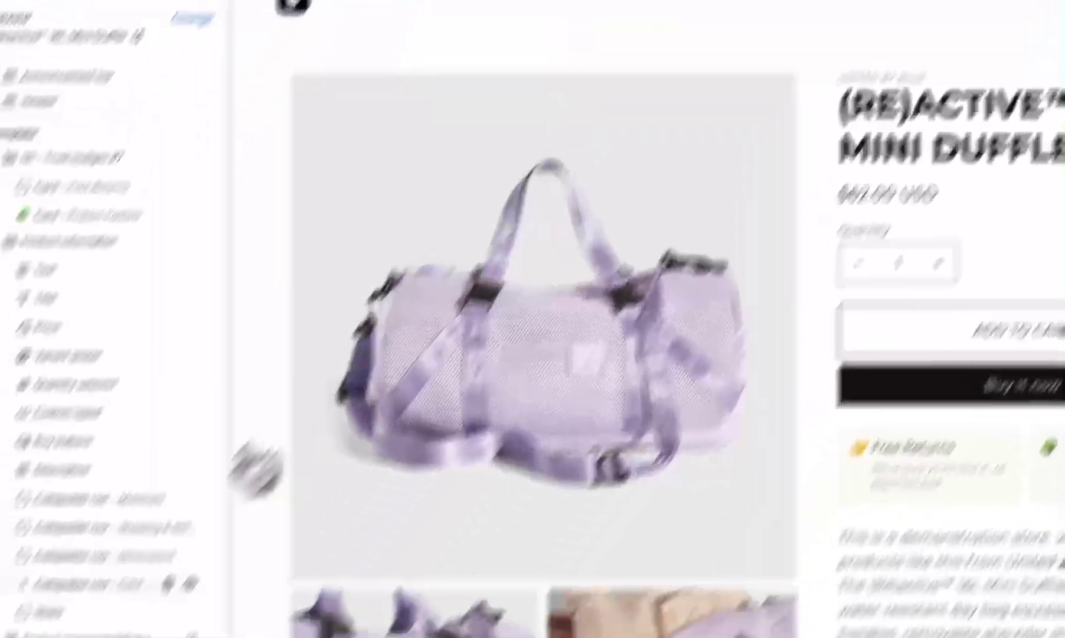
- Add another SS - Trust badges #7 section via search, then open the first one's settings
{"action": "left_click", "coordinate": [177, 520]}
{"action": "type", "text": "trust badges #7"}
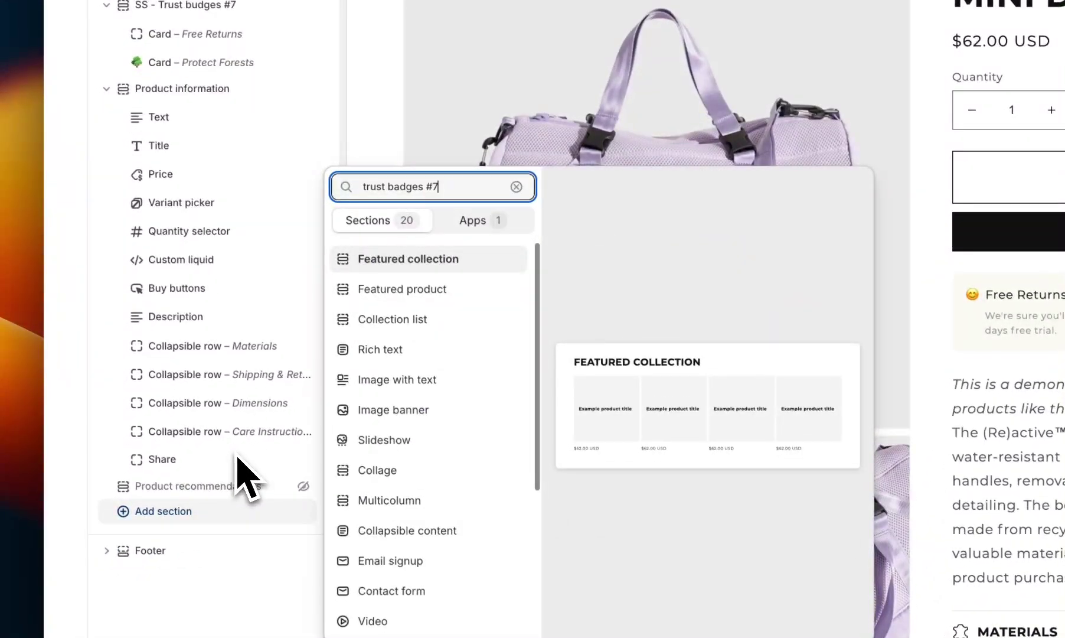
{"action": "left_click", "coordinate": [401, 530]}
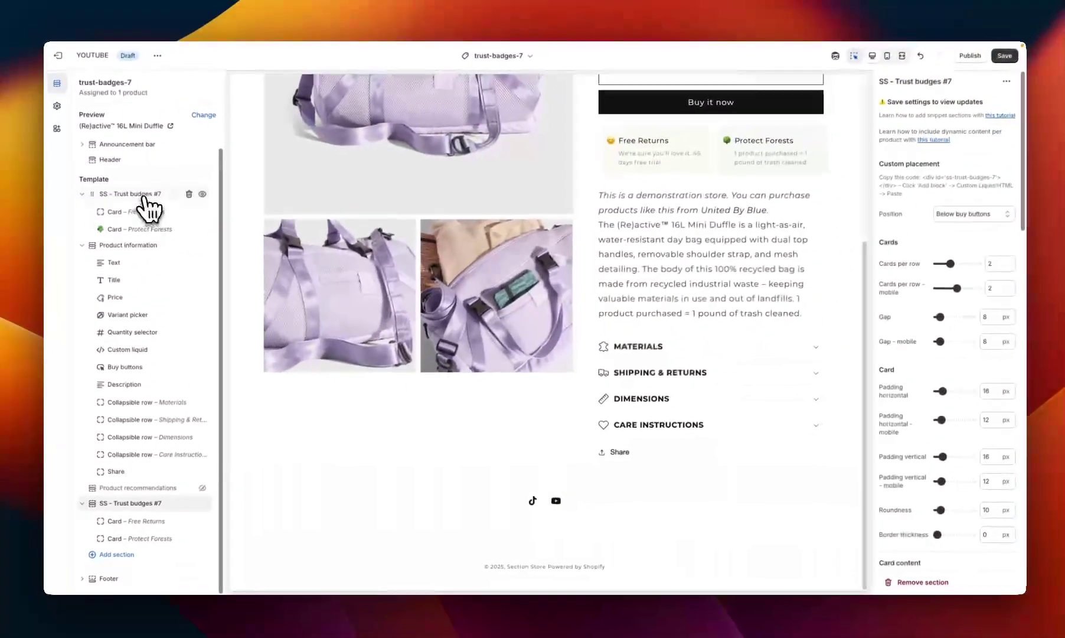
{"action": "left_click", "coordinate": [142, 179]}
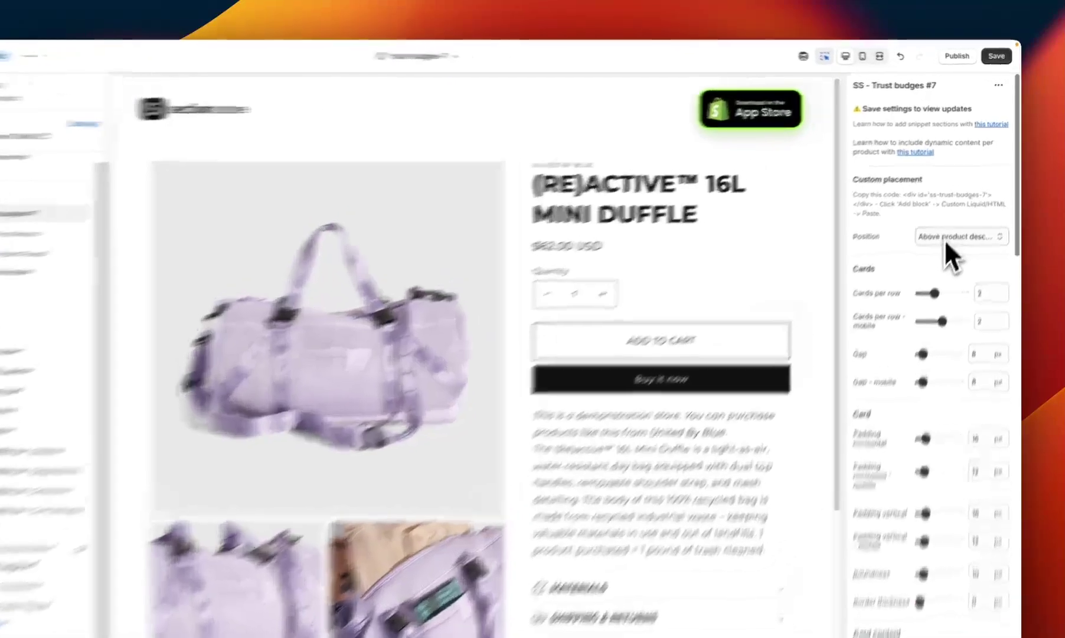
{"action": "left_click", "coordinate": [955, 216]}
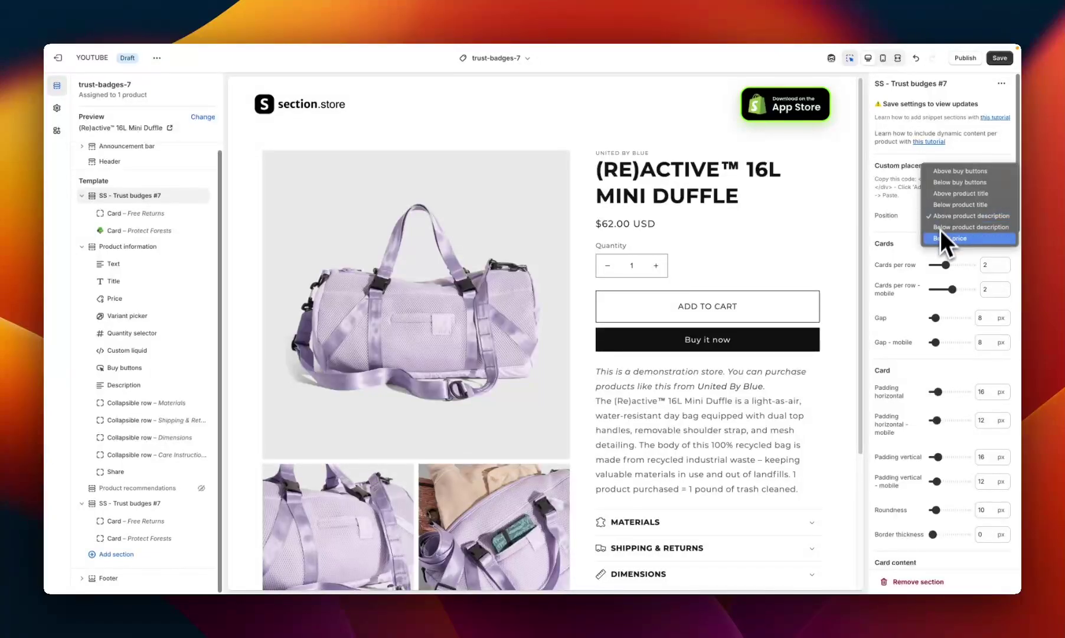
{"action": "left_click", "coordinate": [910, 219]}
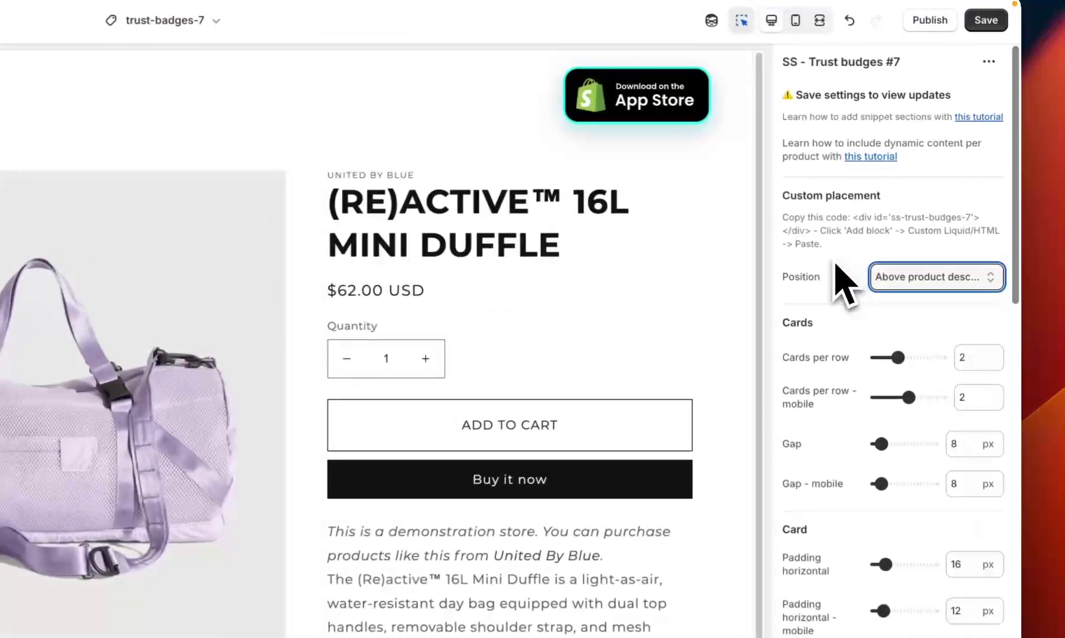
{"action": "left_click", "coordinate": [836, 266]}
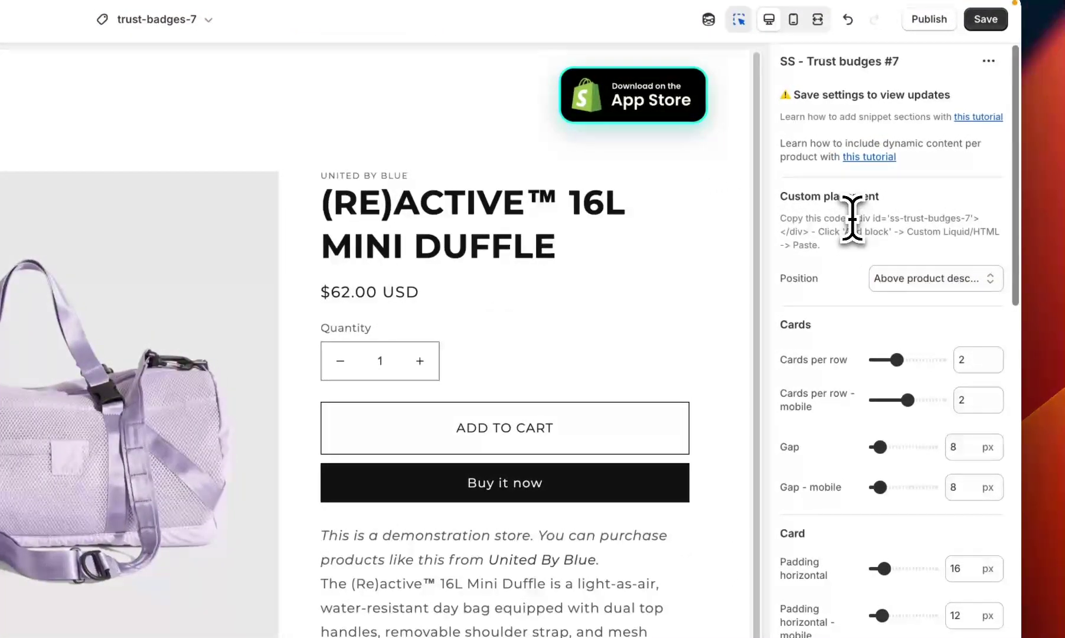
{"action": "left_click_drag", "start_coordinate": [852, 218], "coordinate": [809, 230]}
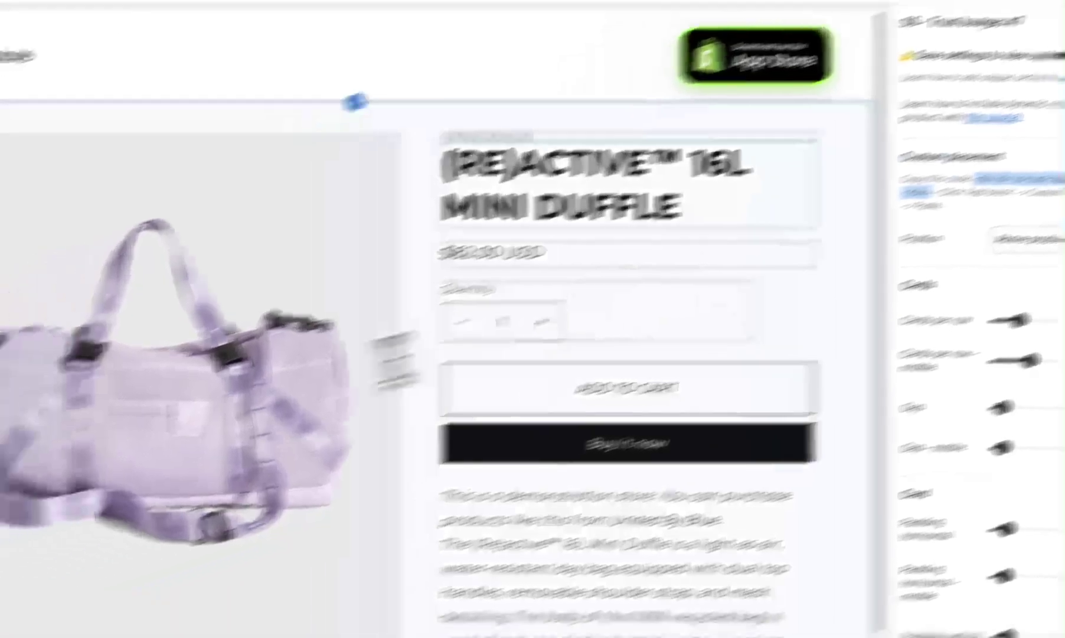
{"action": "mouse_move", "coordinate": [148, 361]}
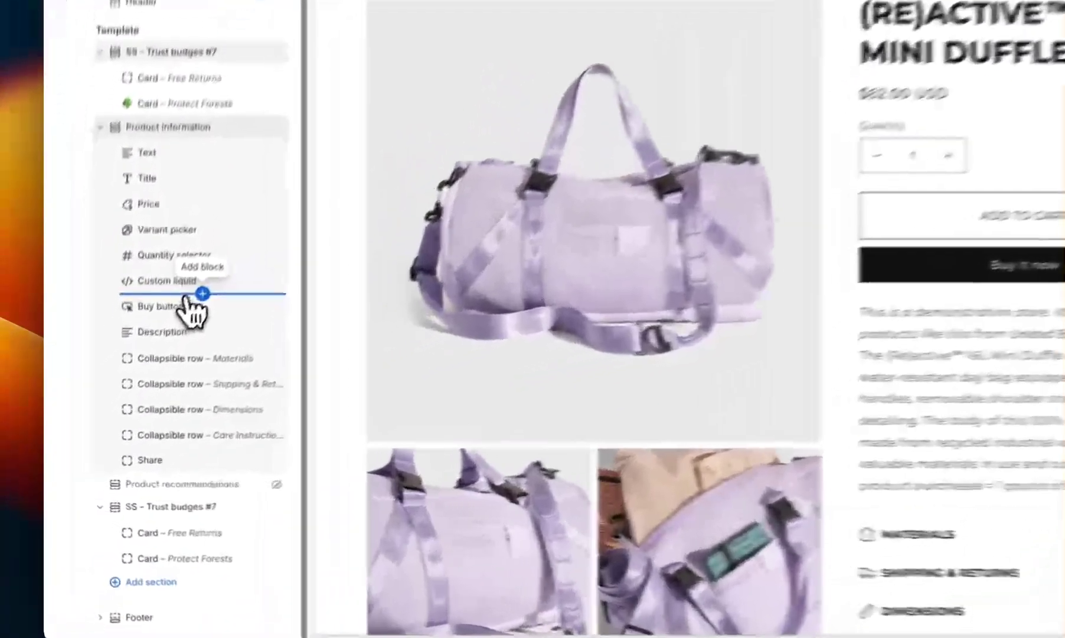
- Add a Custom liquid block to Product information and move it below Description
{"action": "left_click", "coordinate": [151, 359]}
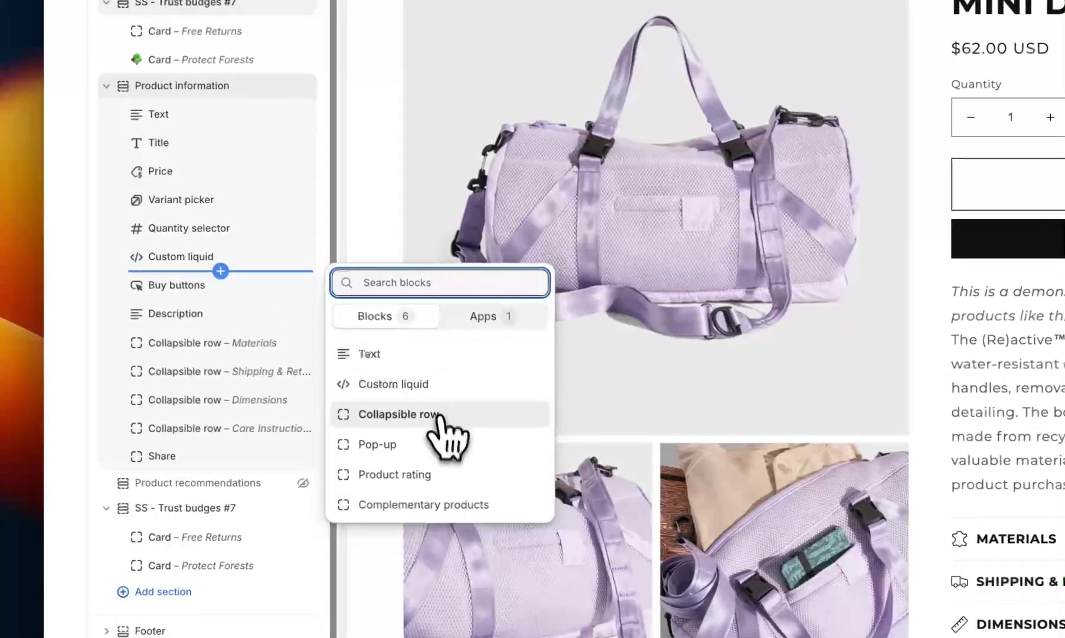
{"action": "left_click", "coordinate": [403, 387]}
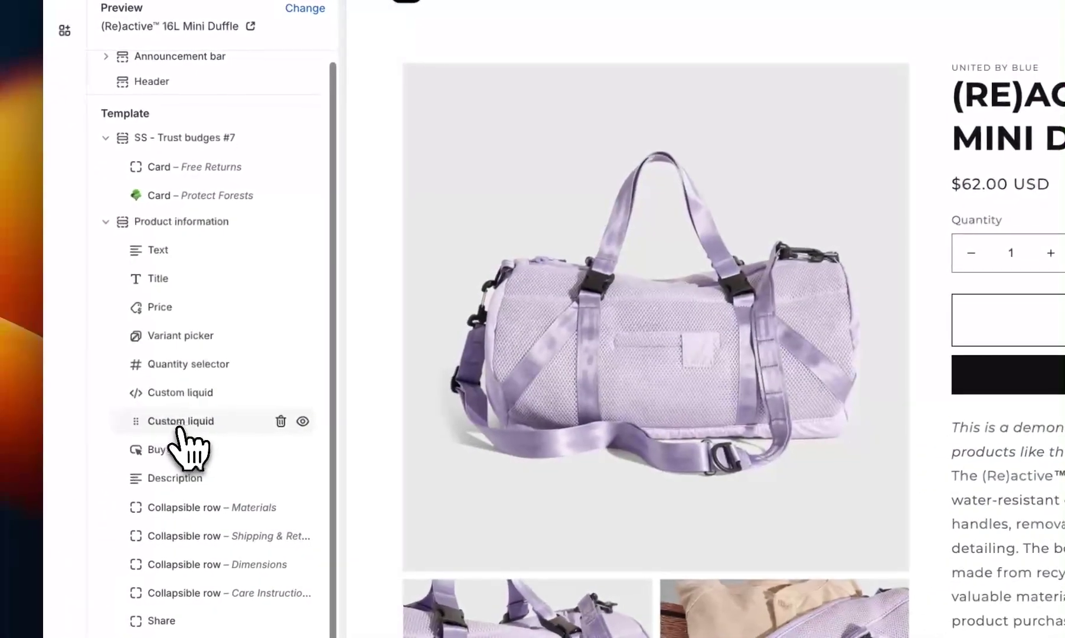
{"action": "left_click_drag", "start_coordinate": [145, 437], "coordinate": [139, 493]}
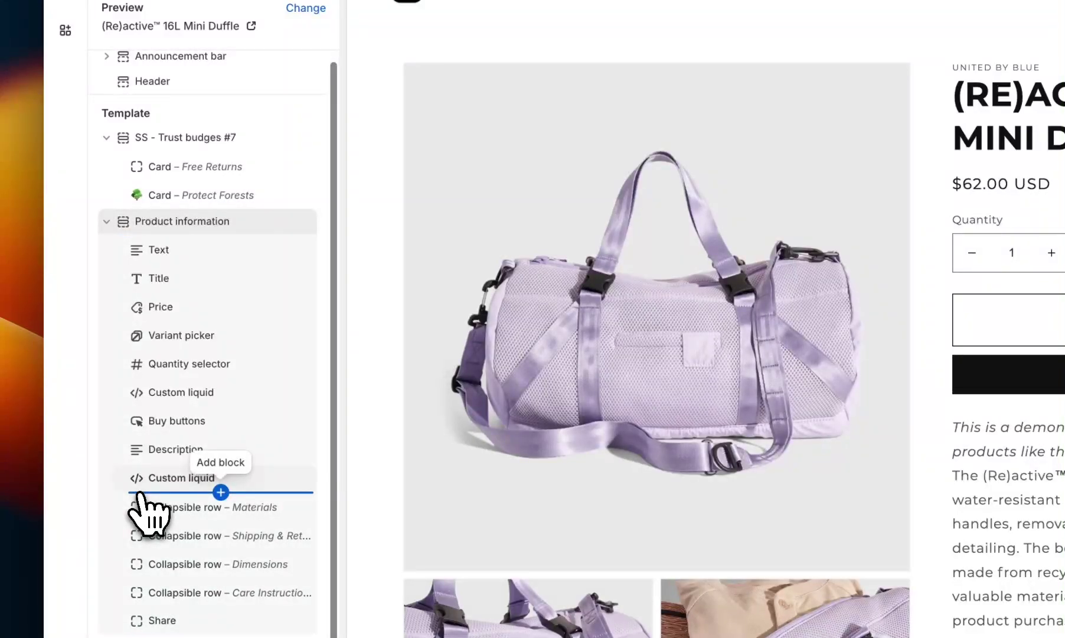
{"action": "left_click", "coordinate": [198, 140]}
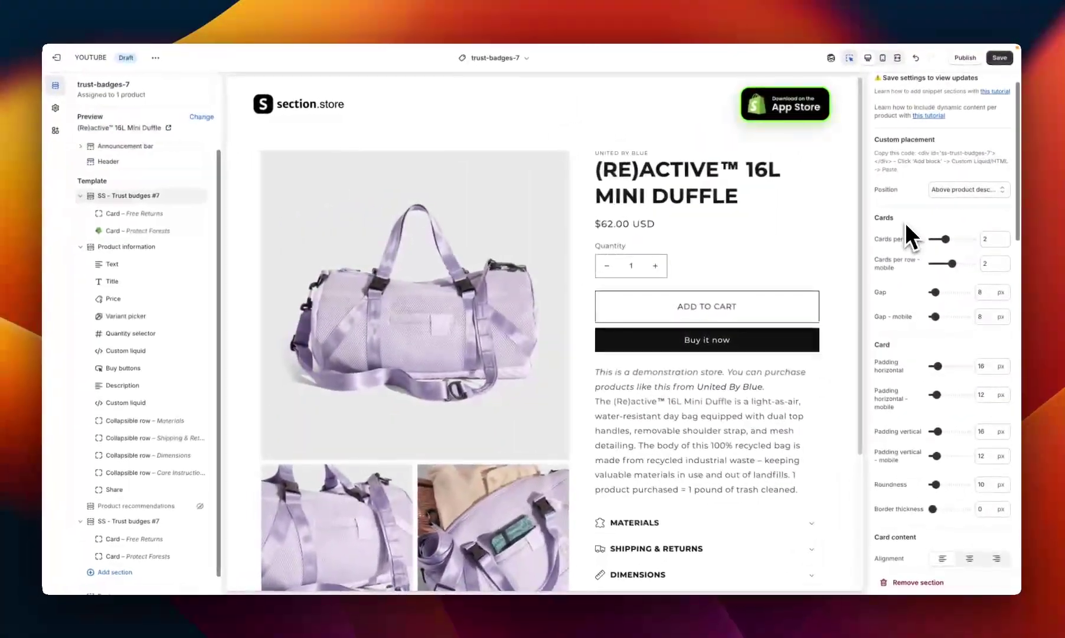
{"action": "scroll", "coordinate": [905, 222], "scroll_direction": "down", "scroll_amount": 2}
{"action": "scroll", "coordinate": [905, 221], "scroll_direction": "up", "scroll_amount": 2}
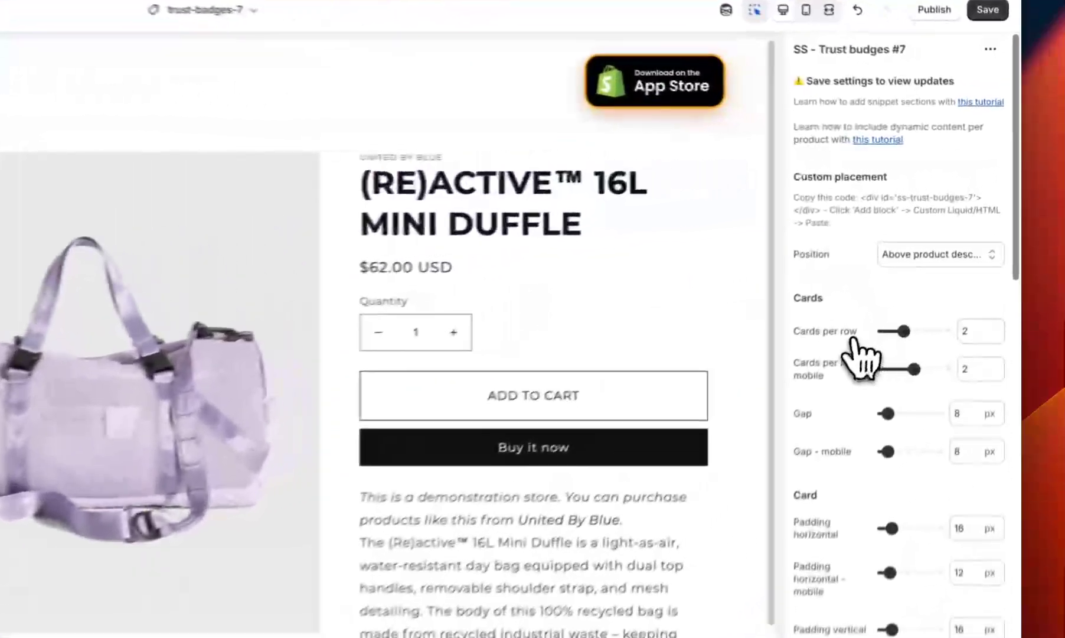
{"action": "scroll", "coordinate": [826, 318], "scroll_direction": "down", "scroll_amount": 1}
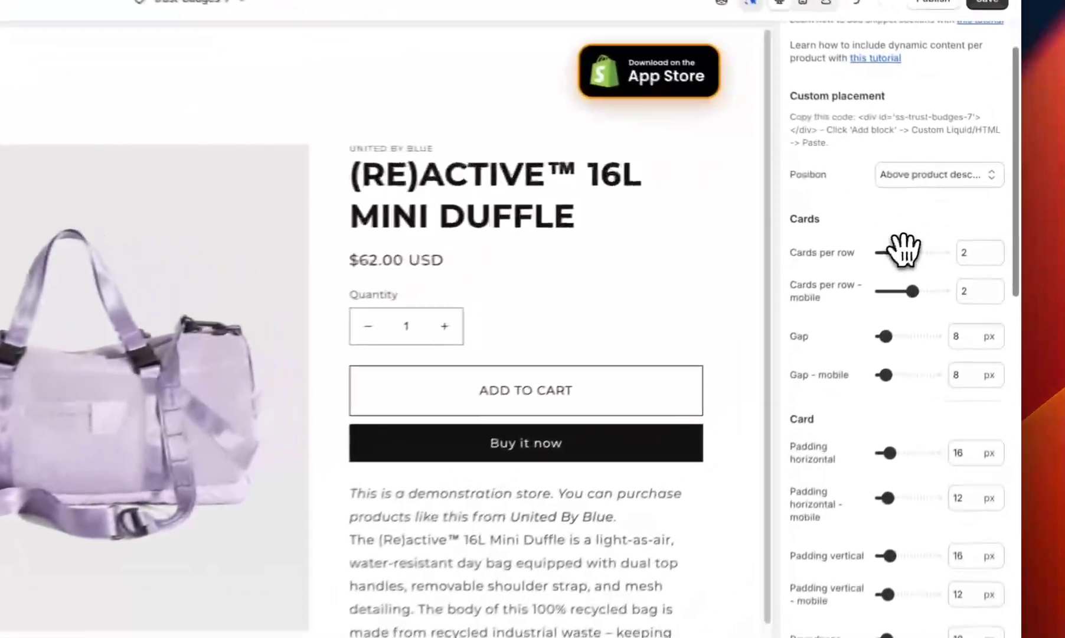
{"action": "left_click_drag", "start_coordinate": [946, 219], "coordinate": [940, 218]}
{"action": "left_click_drag", "start_coordinate": [887, 255], "coordinate": [930, 255]}
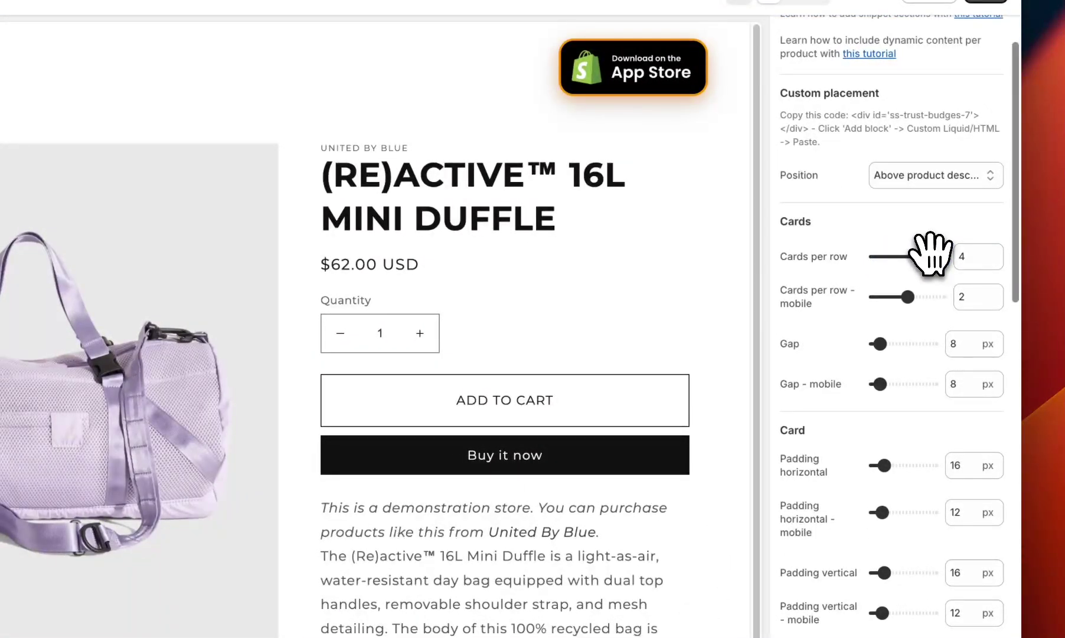
{"action": "left_click_drag", "start_coordinate": [936, 254], "coordinate": [906, 255]}
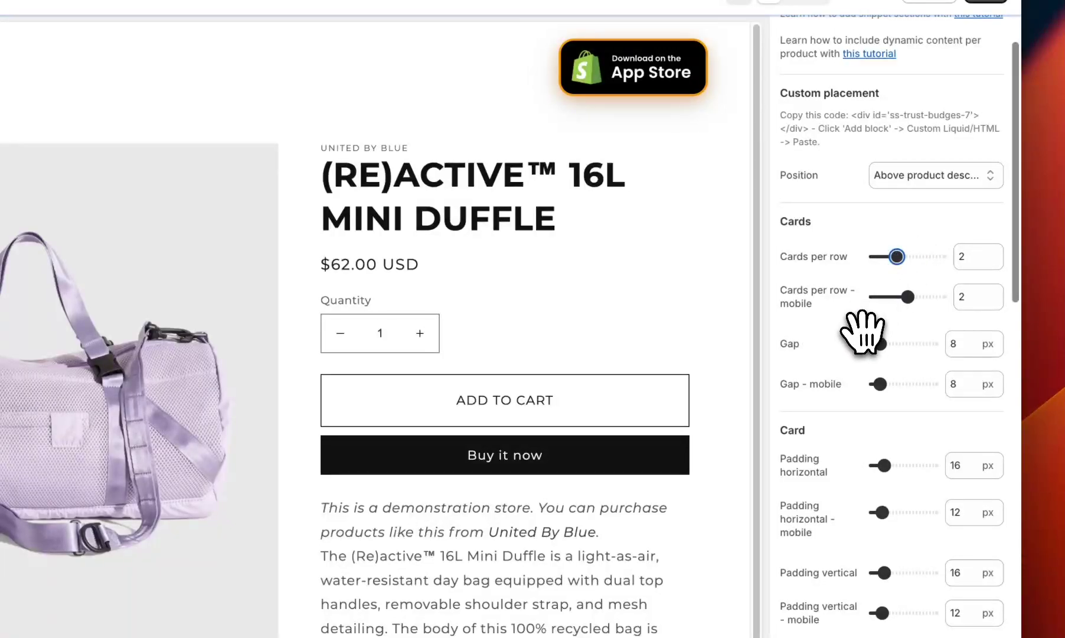
{"action": "scroll", "coordinate": [862, 327], "scroll_direction": "down", "scroll_amount": 2}
{"action": "scroll", "coordinate": [849, 295], "scroll_direction": "down", "scroll_amount": 1}
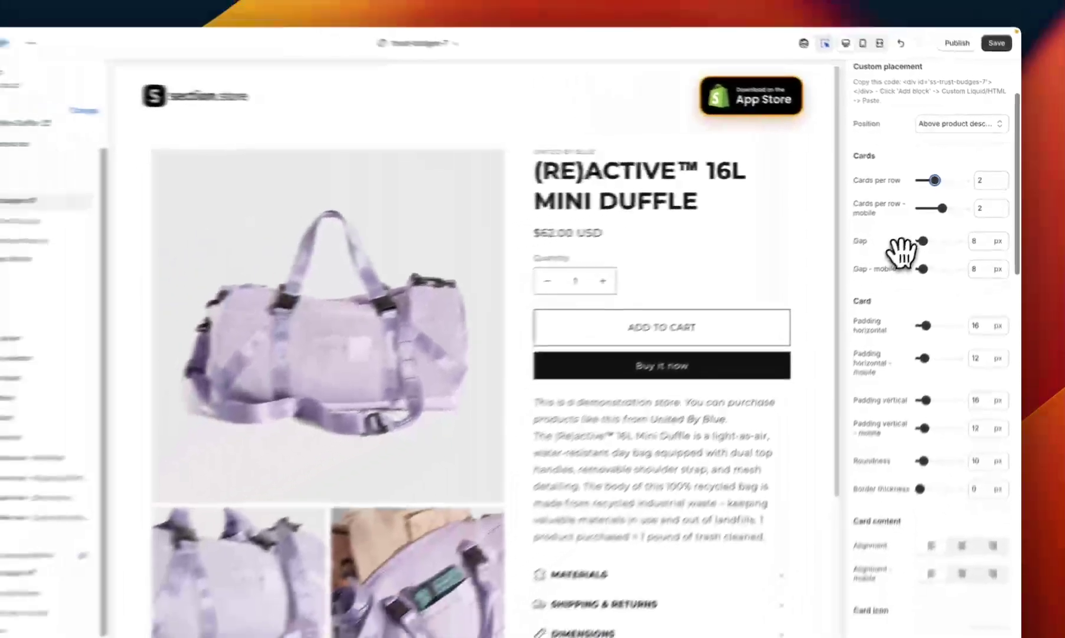
{"action": "scroll", "coordinate": [907, 266], "scroll_direction": "down", "scroll_amount": 2}
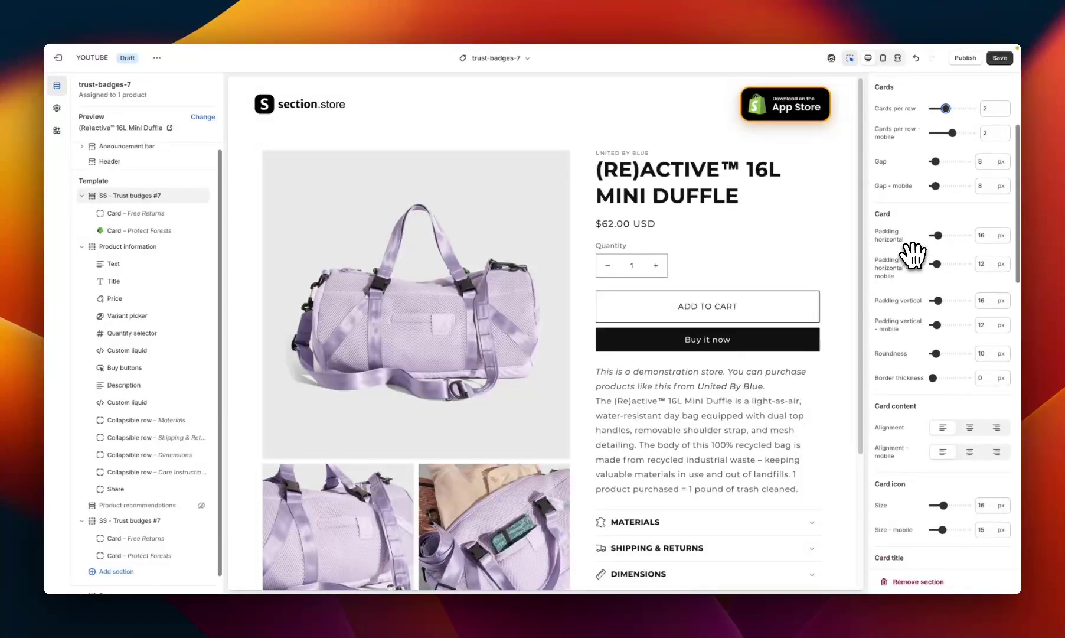
{"action": "scroll", "coordinate": [910, 272], "scroll_direction": "down", "scroll_amount": 3}
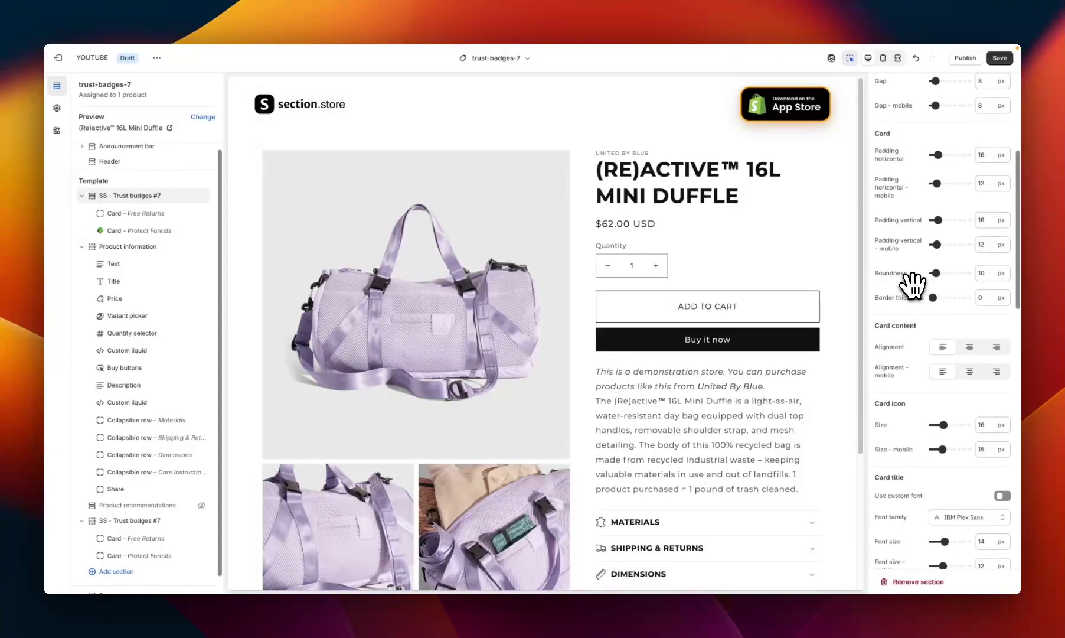
{"action": "scroll", "coordinate": [911, 285], "scroll_direction": "down", "scroll_amount": 2}
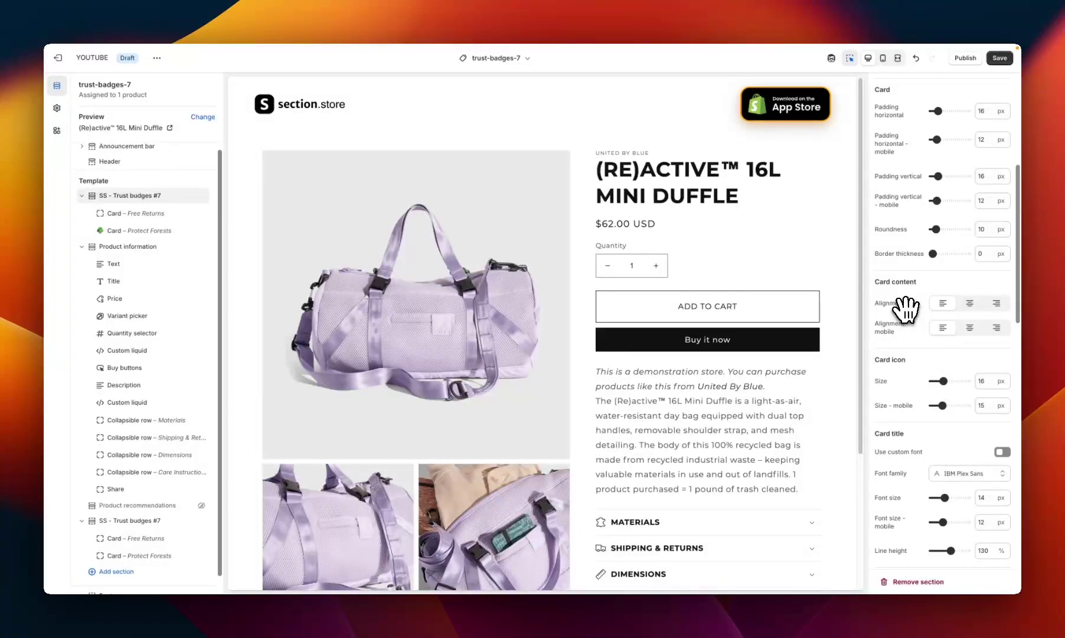
{"action": "scroll", "coordinate": [904, 308], "scroll_direction": "down", "scroll_amount": 3}
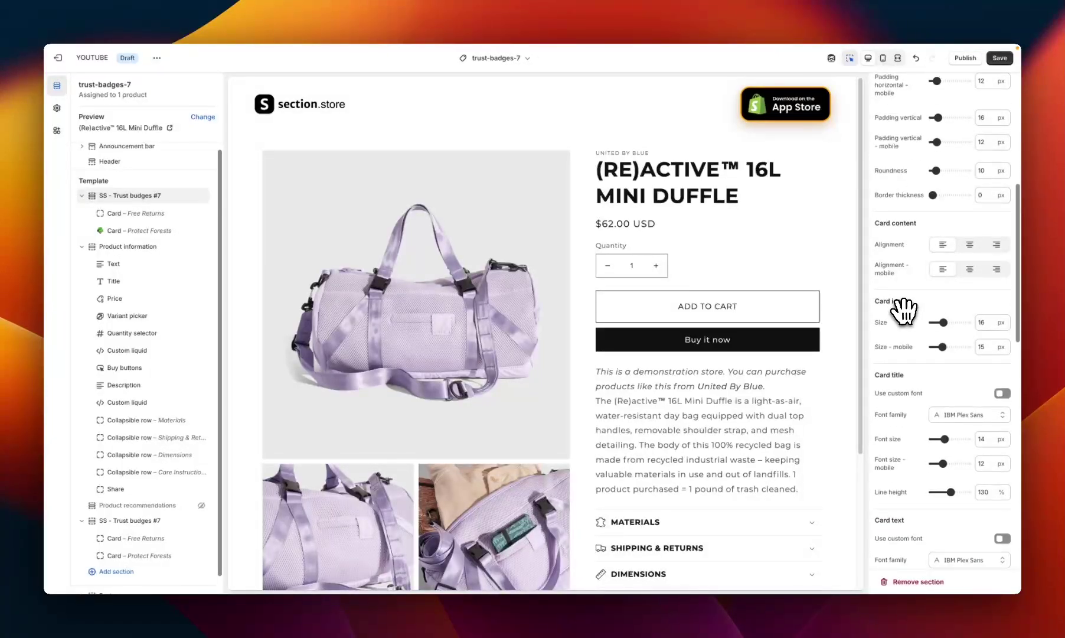
{"action": "scroll", "coordinate": [901, 304], "scroll_direction": "down", "scroll_amount": 1}
{"action": "scroll", "coordinate": [904, 282], "scroll_direction": "down", "scroll_amount": 1}
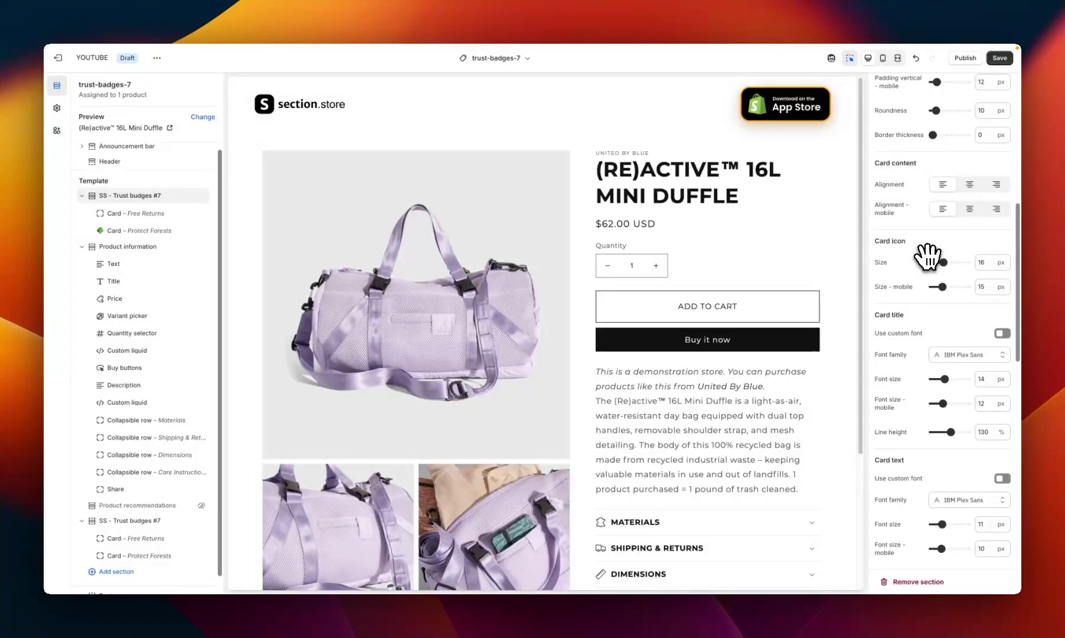
{"action": "scroll", "coordinate": [918, 278], "scroll_direction": "down", "scroll_amount": 1}
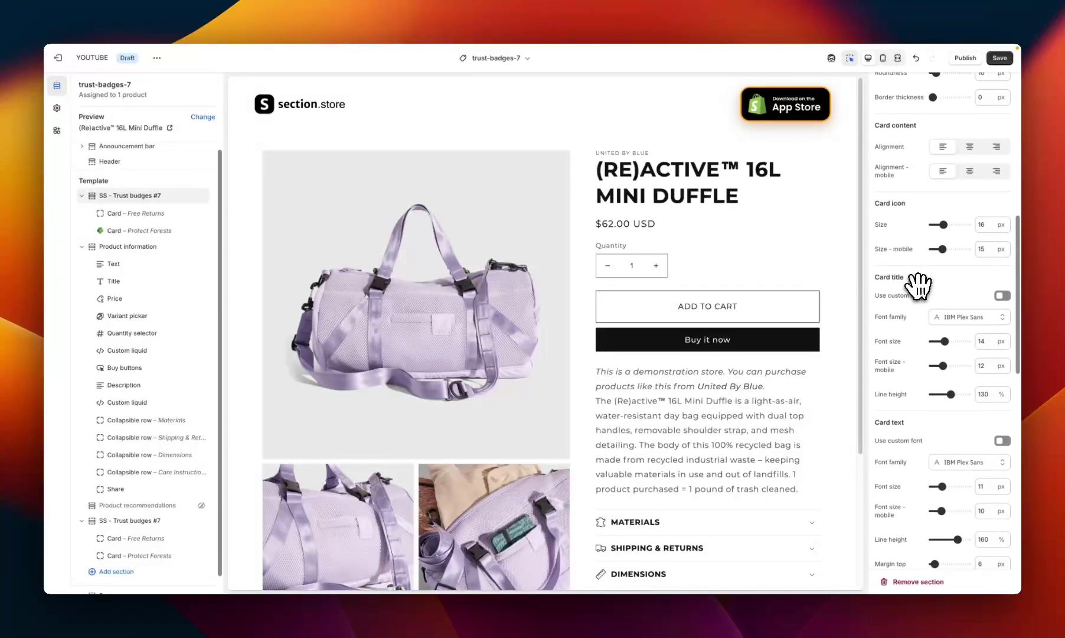
{"action": "scroll", "coordinate": [916, 278], "scroll_direction": "down", "scroll_amount": 1}
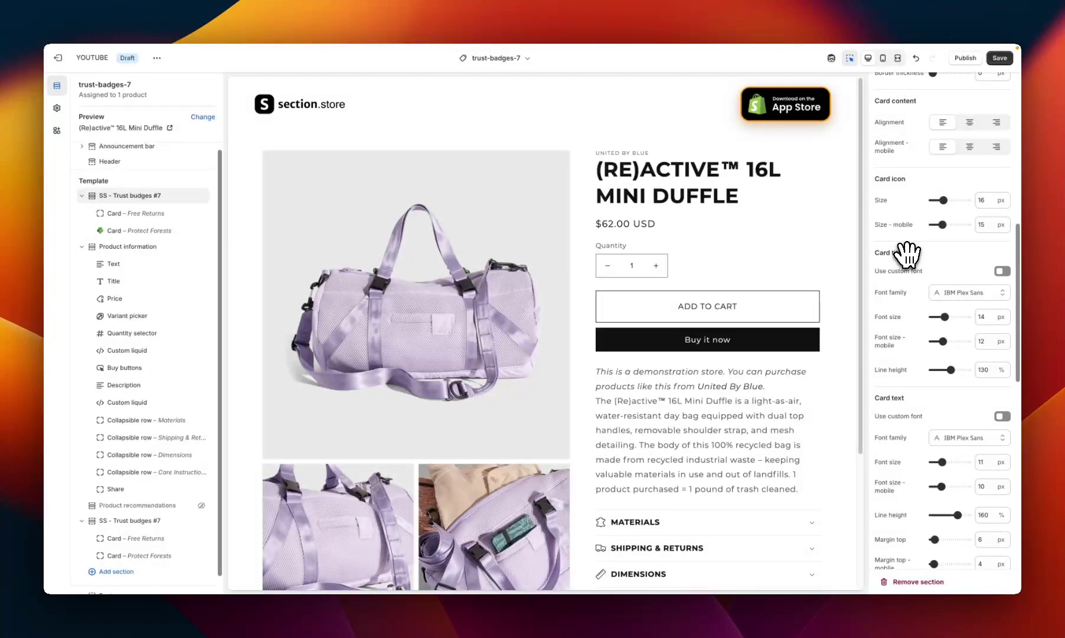
{"action": "scroll", "coordinate": [906, 278], "scroll_direction": "down", "scroll_amount": 1}
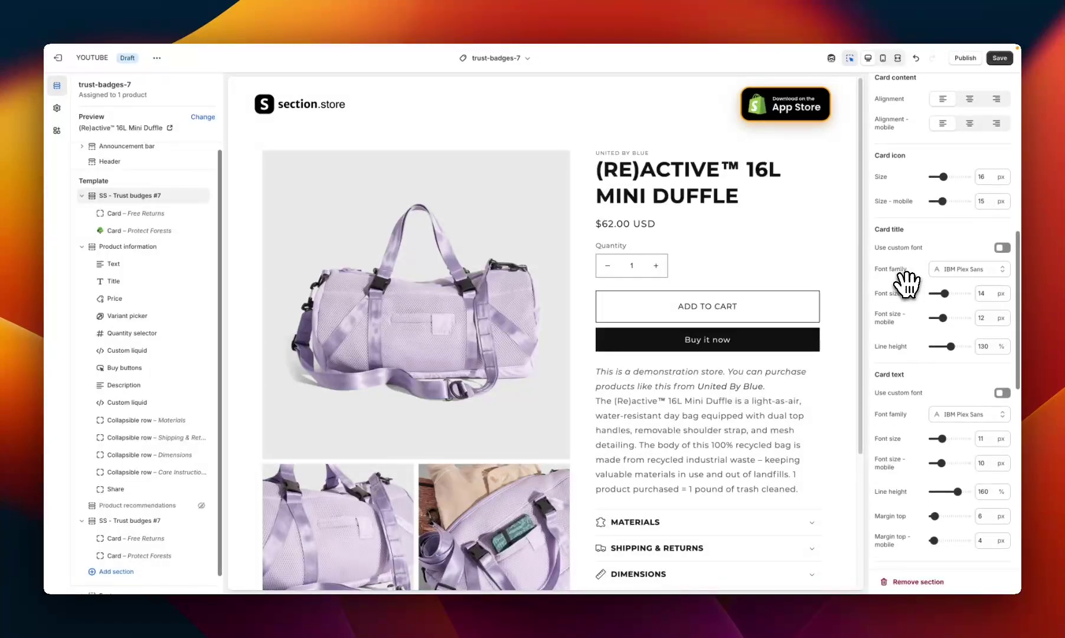
{"action": "scroll", "coordinate": [907, 280], "scroll_direction": "down", "scroll_amount": 2}
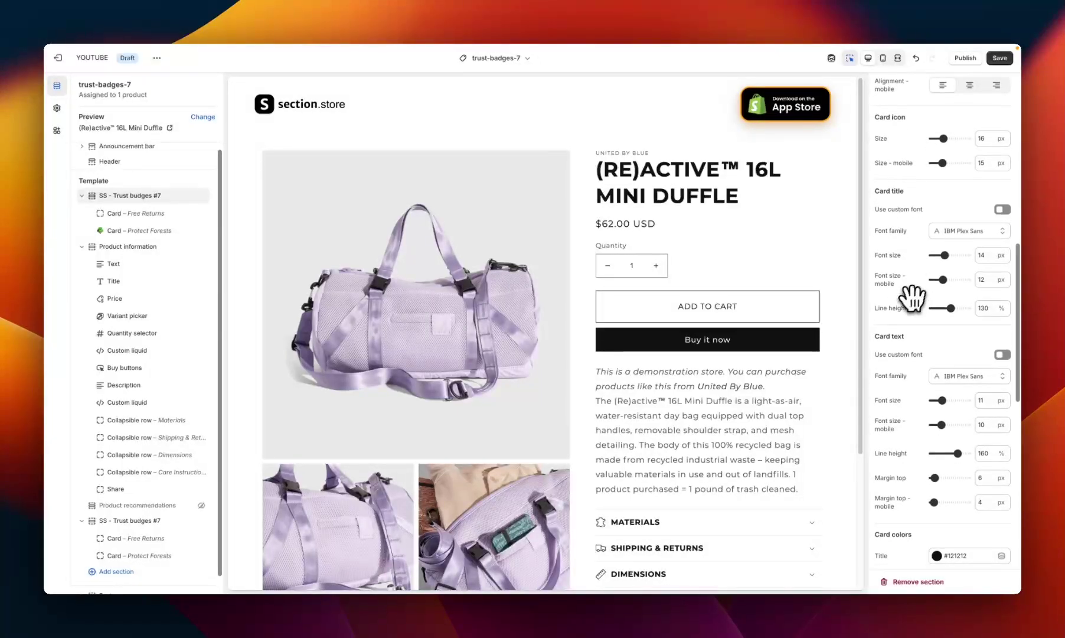
{"action": "scroll", "coordinate": [909, 317], "scroll_direction": "down", "scroll_amount": 1}
{"action": "scroll", "coordinate": [908, 314], "scroll_direction": "down", "scroll_amount": 3}
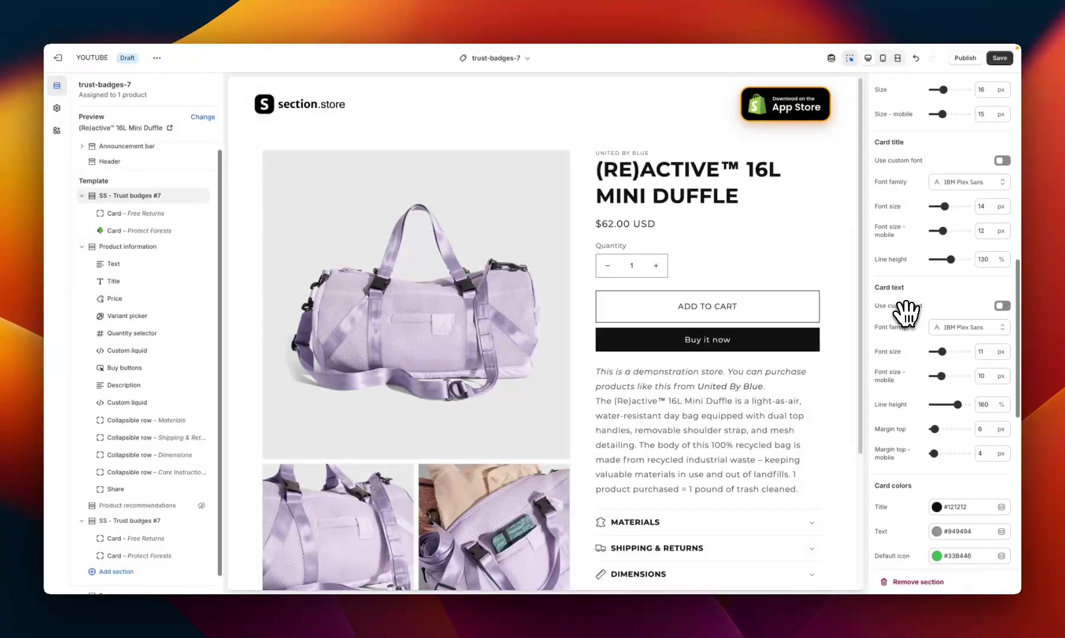
{"action": "scroll", "coordinate": [907, 313], "scroll_direction": "down", "scroll_amount": 1}
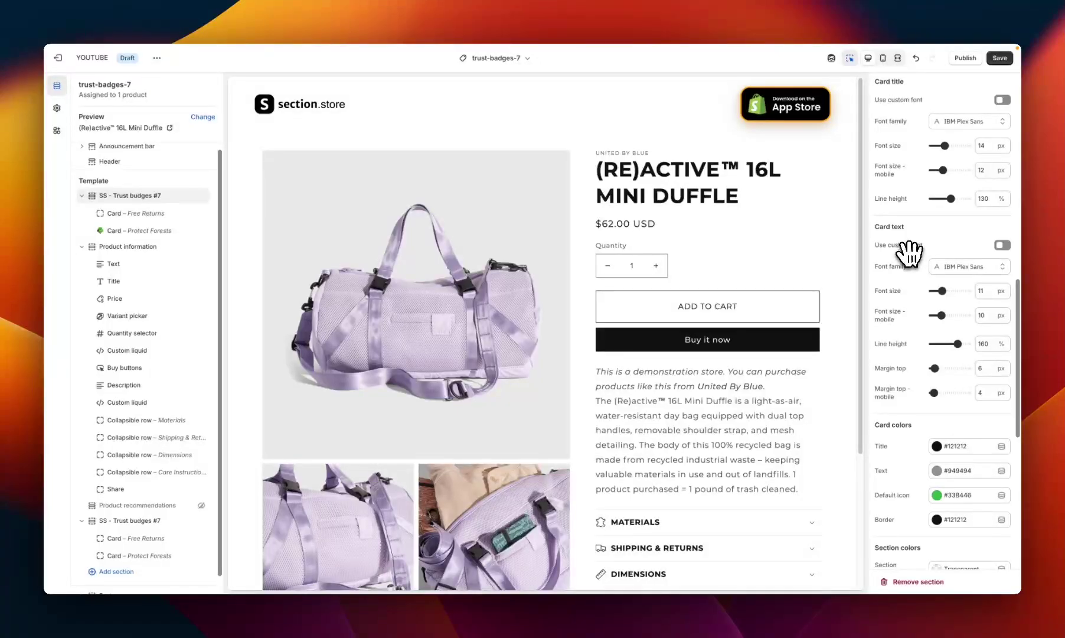
{"action": "scroll", "coordinate": [910, 257], "scroll_direction": "down", "scroll_amount": 3}
{"action": "scroll", "coordinate": [910, 254], "scroll_direction": "down", "scroll_amount": 1}
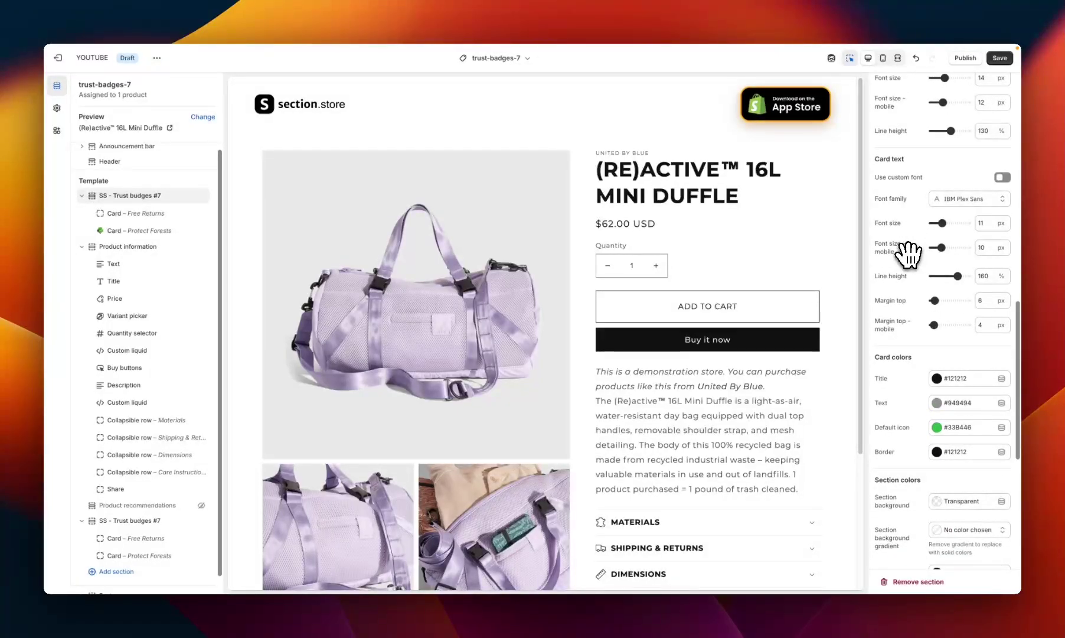
{"action": "scroll", "coordinate": [909, 254], "scroll_direction": "down", "scroll_amount": 5}
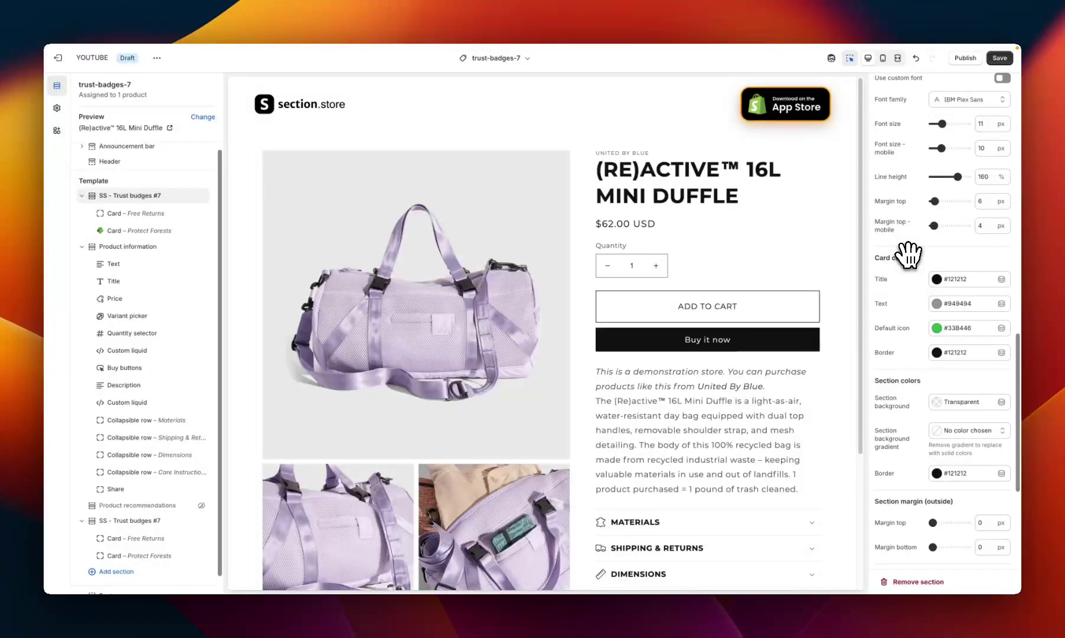
{"action": "scroll", "coordinate": [911, 277], "scroll_direction": "down", "scroll_amount": 2}
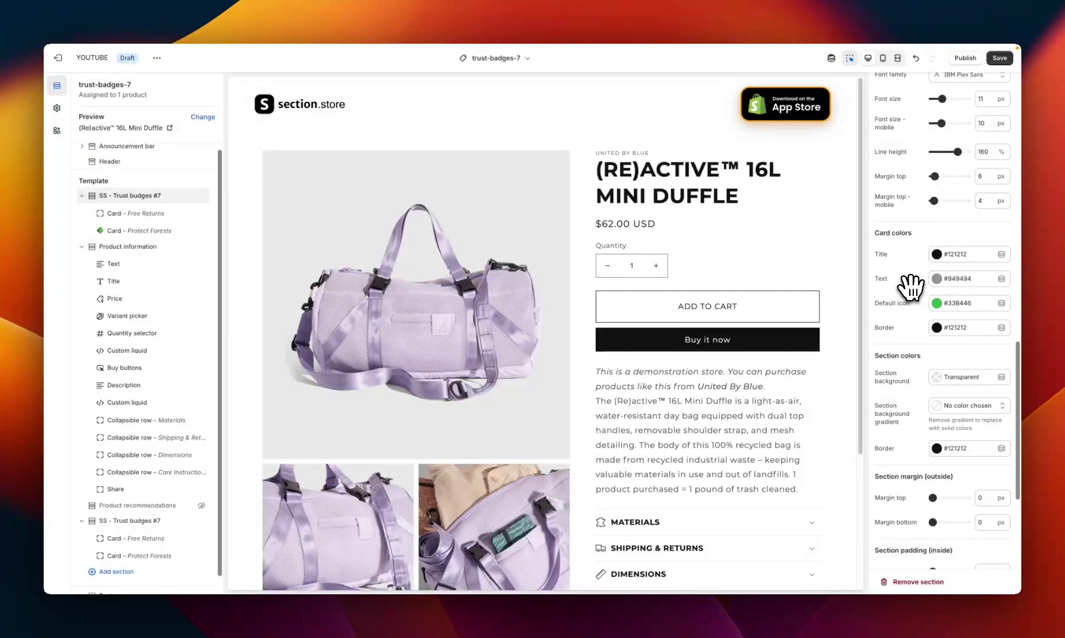
{"action": "scroll", "coordinate": [911, 287], "scroll_direction": "down", "scroll_amount": 5}
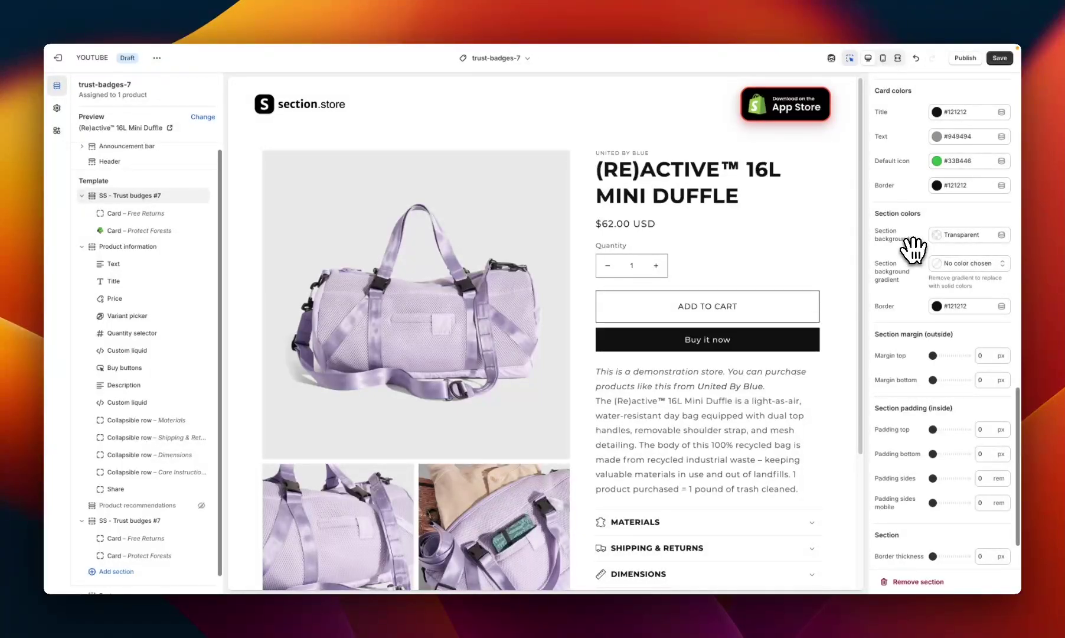
{"action": "scroll", "coordinate": [916, 250], "scroll_direction": "down", "scroll_amount": 1}
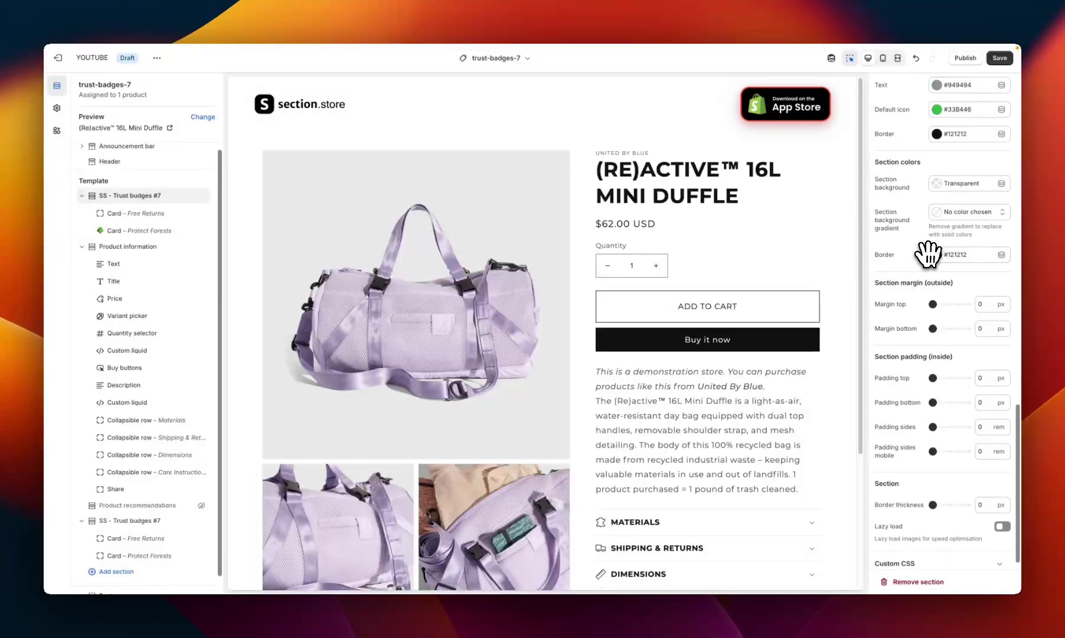
{"action": "scroll", "coordinate": [898, 269], "scroll_direction": "down", "scroll_amount": 1}
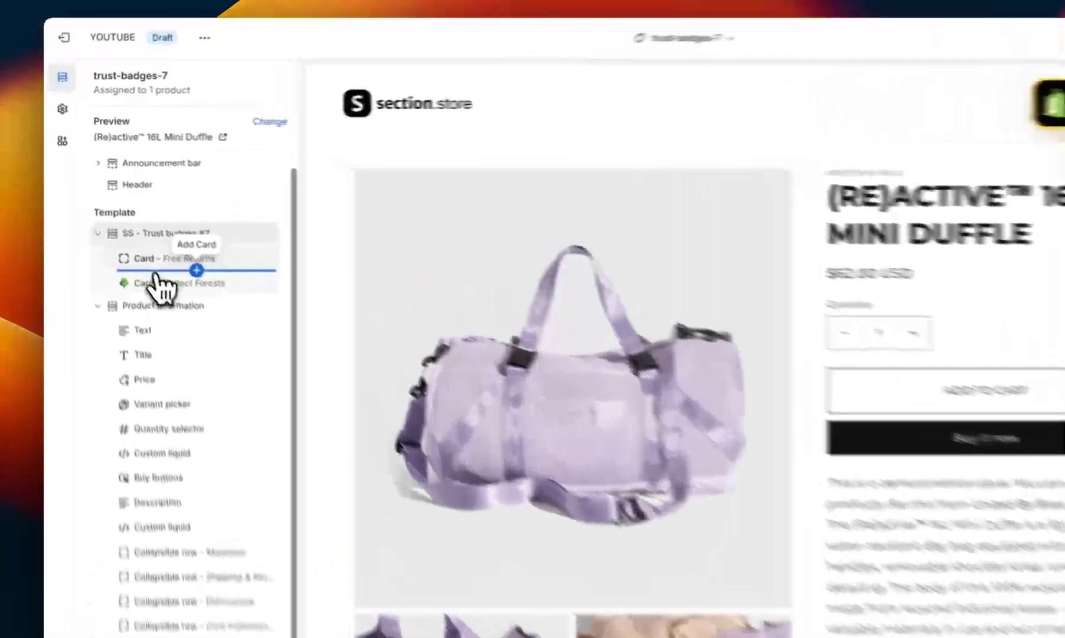
- Add and delete a placeholder card, then open the Card – Free Returns settings
{"action": "left_click", "coordinate": [124, 223]}
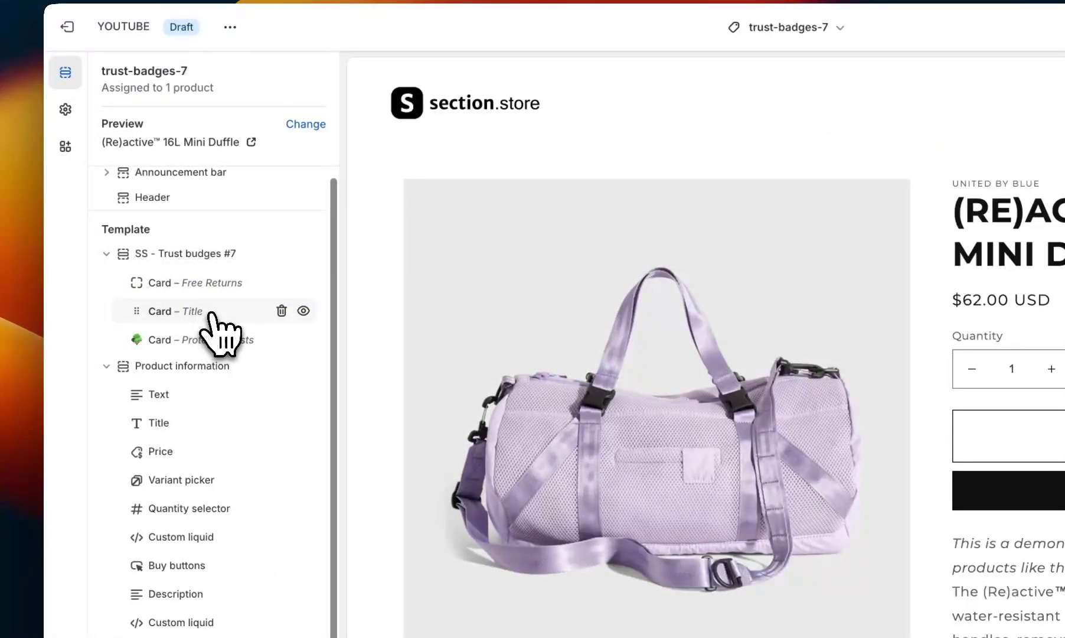
{"action": "left_click", "coordinate": [281, 310]}
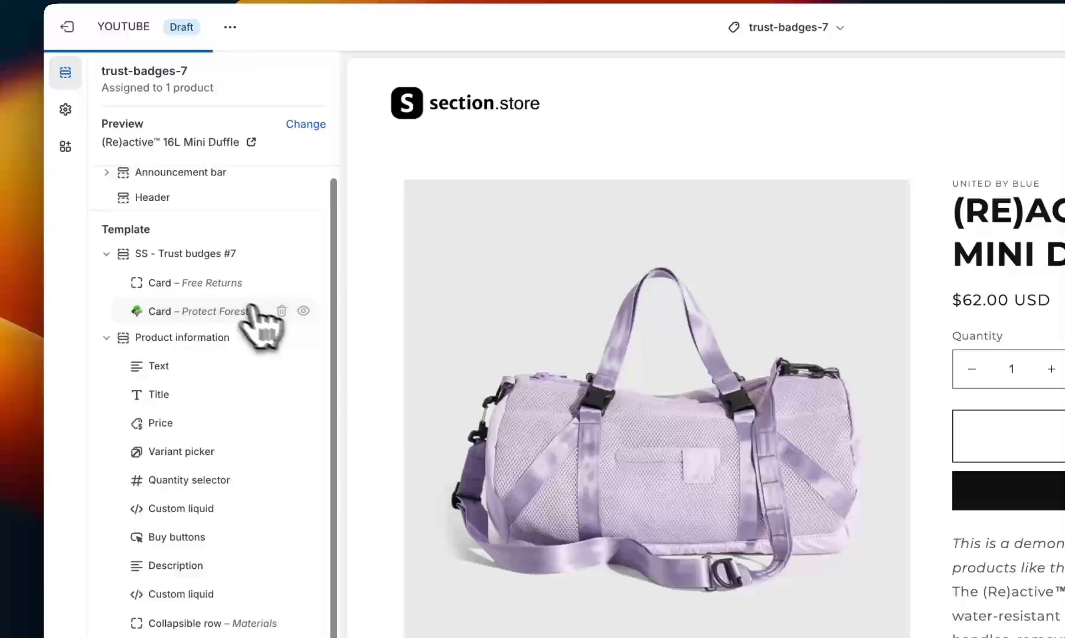
{"action": "left_click", "coordinate": [188, 284]}
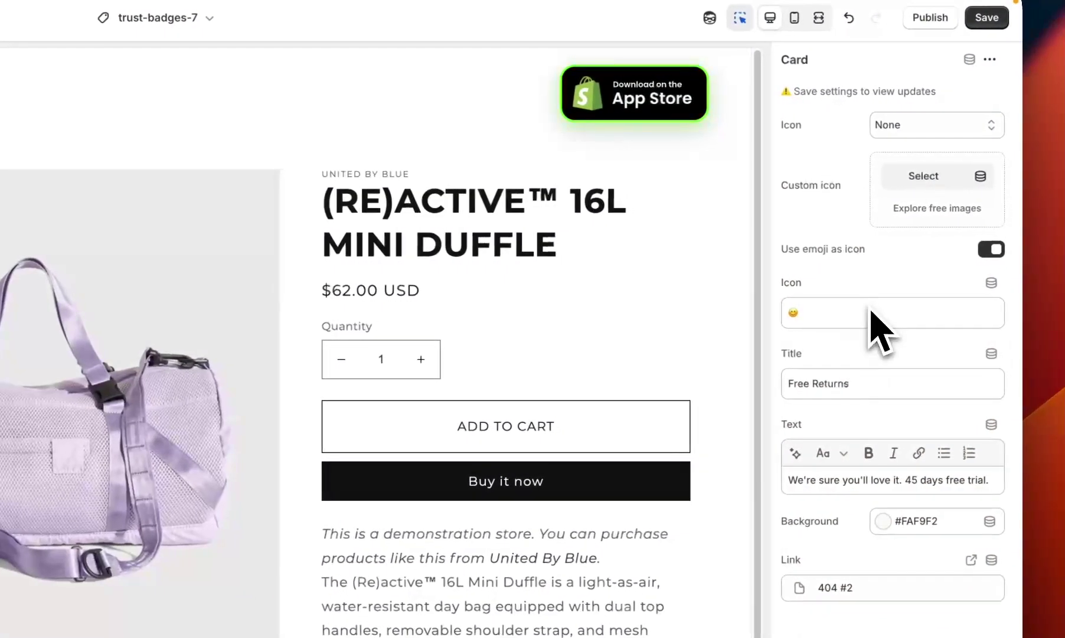
- Browse the Free Returns card's built-in icons, keep no icon, and check its emoji icon field
{"action": "left_click", "coordinate": [897, 133]}
{"action": "left_click", "coordinate": [878, 126]}
{"action": "left_click", "coordinate": [888, 122]}
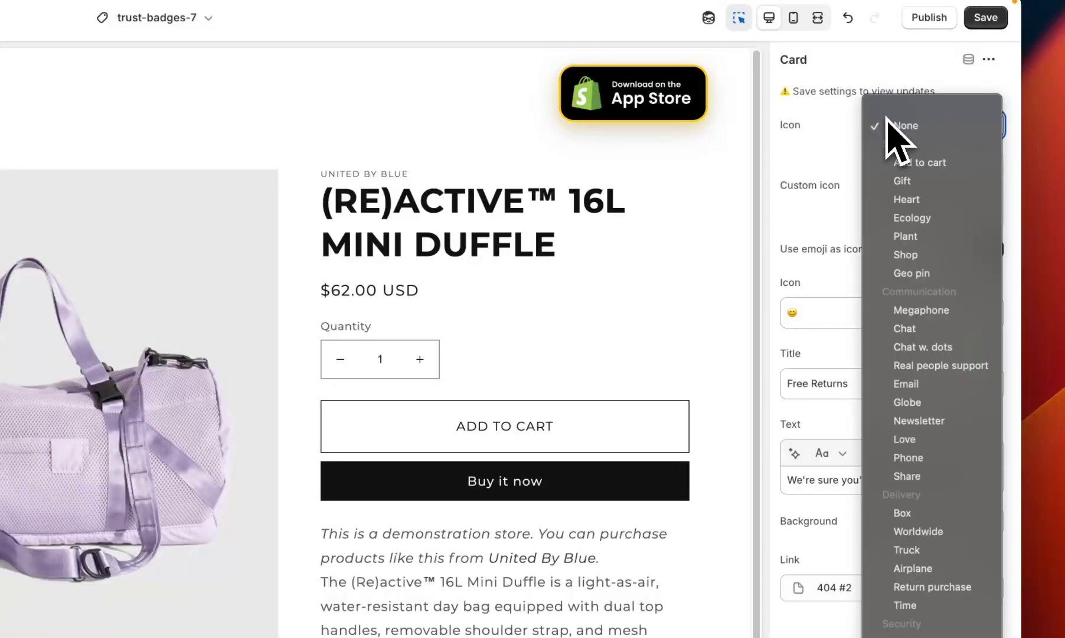
{"action": "left_click", "coordinate": [830, 232]}
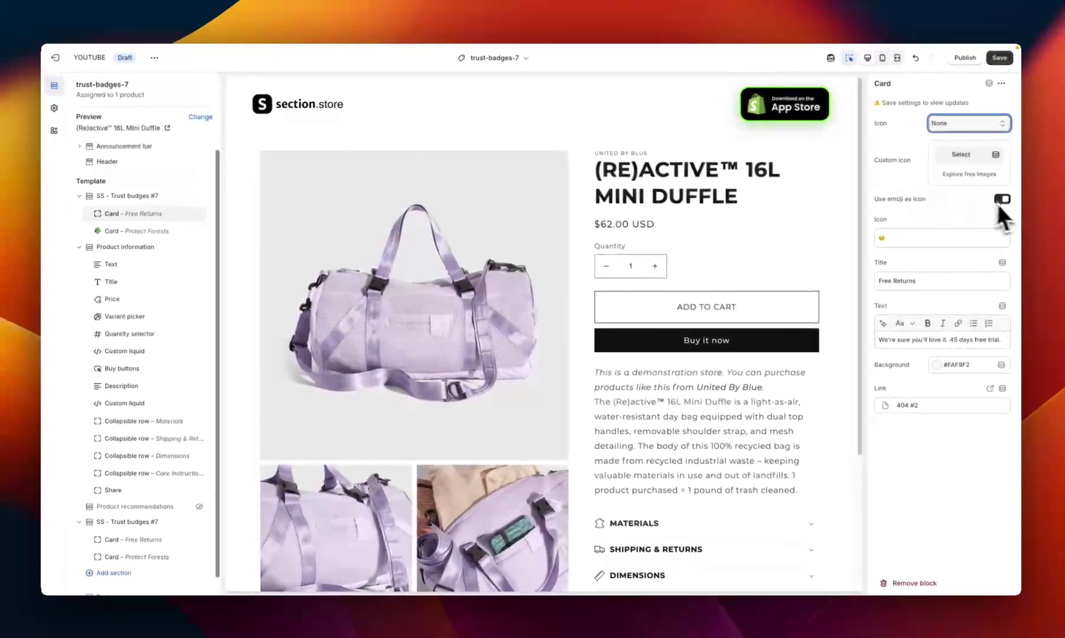
{"action": "left_click", "coordinate": [897, 237]}
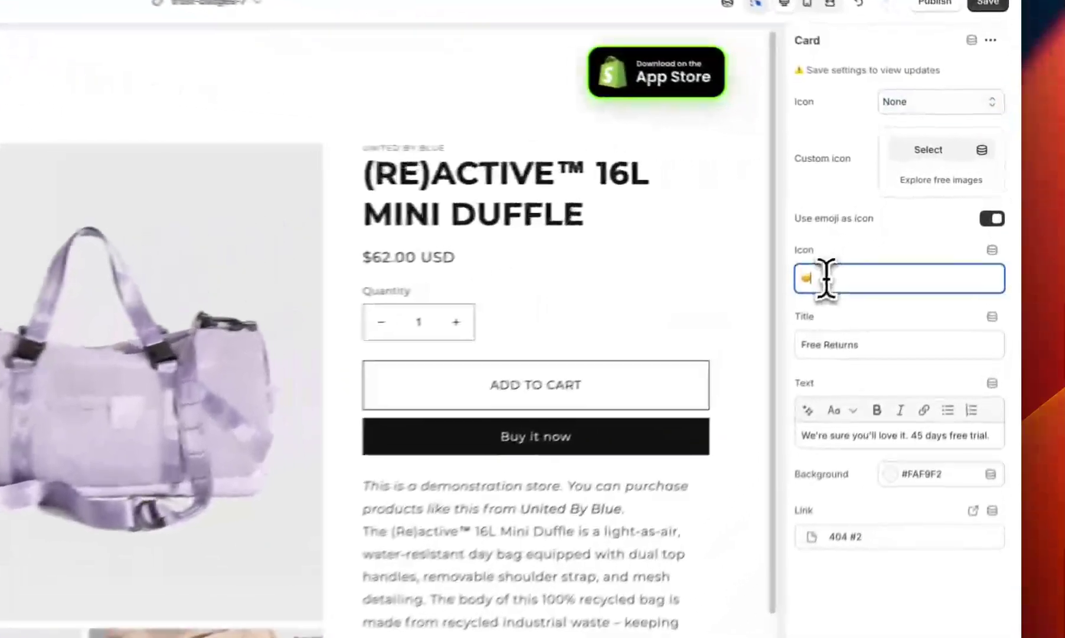
{"action": "left_click", "coordinate": [871, 267]}
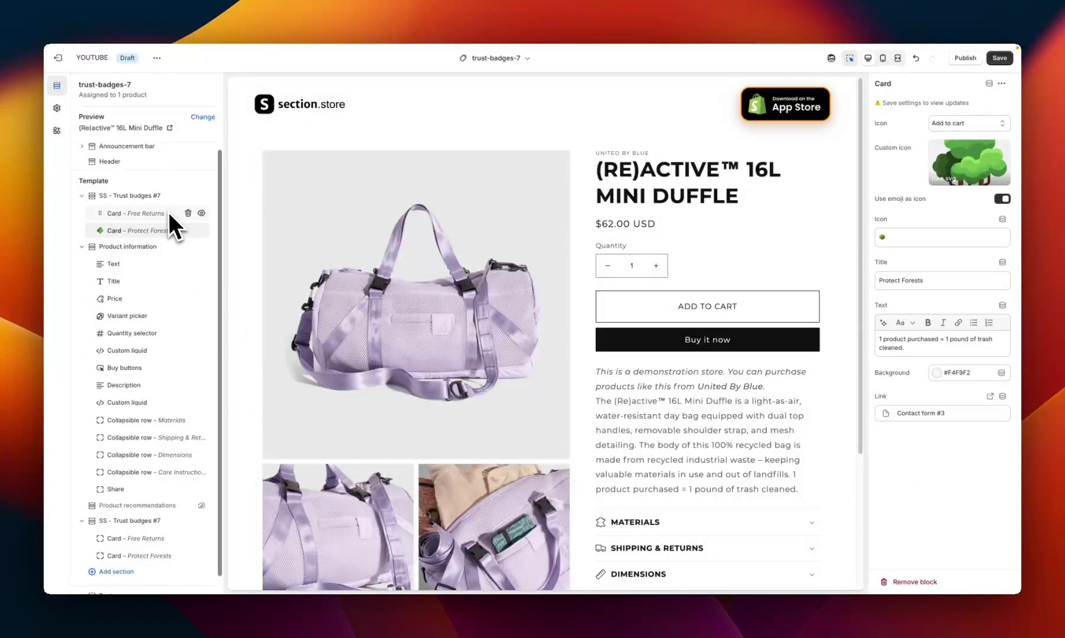
- Preview the Free Returns and Protect Forests badges under Buy it now on the product page
{"action": "mouse_move", "coordinate": [151, 223]}
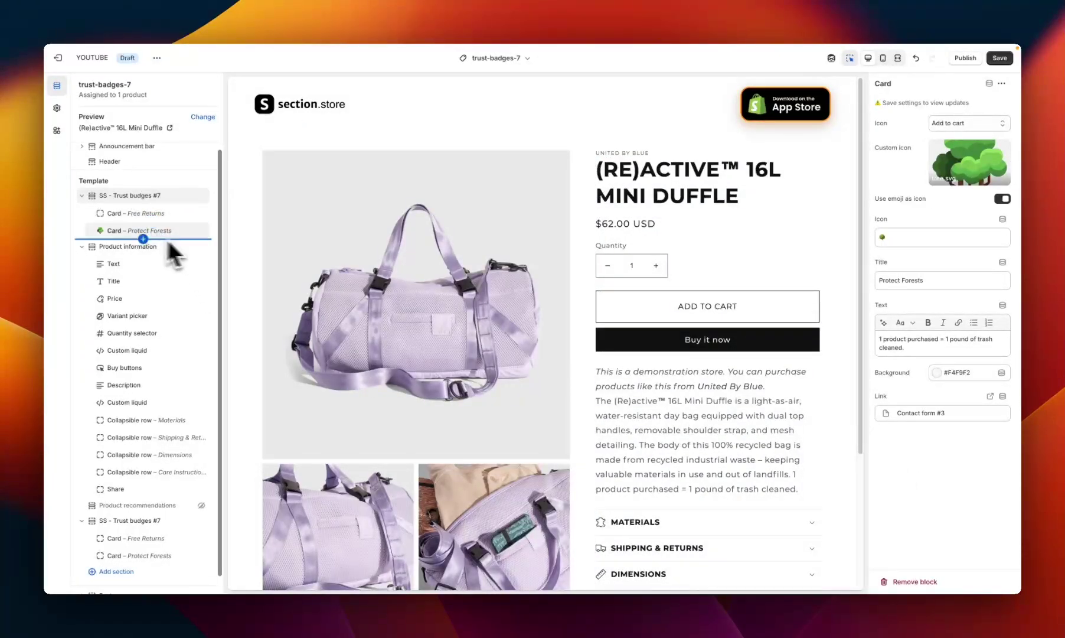